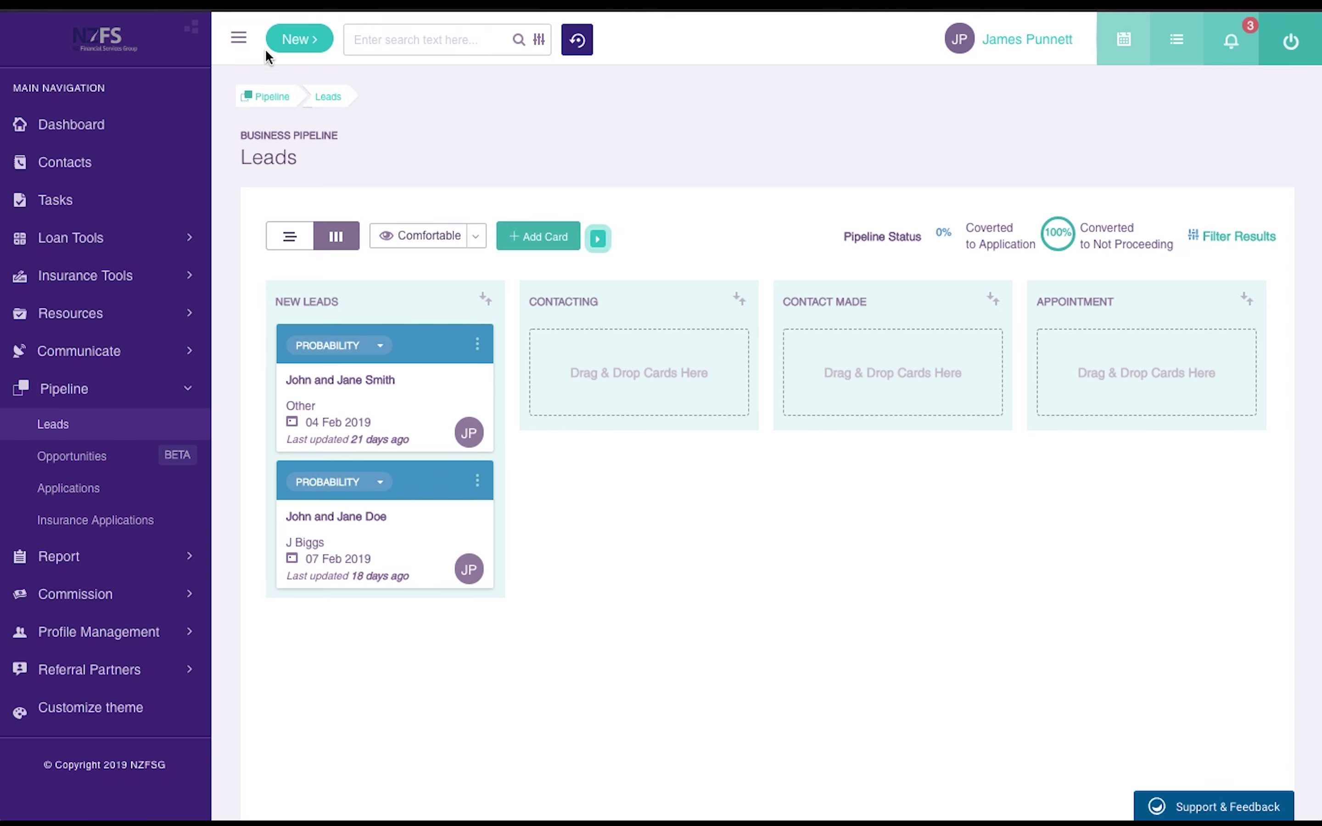
# Collapse the navigation sidebar and start a new lead card using a newly created contact.
pyautogui.click(239, 37)
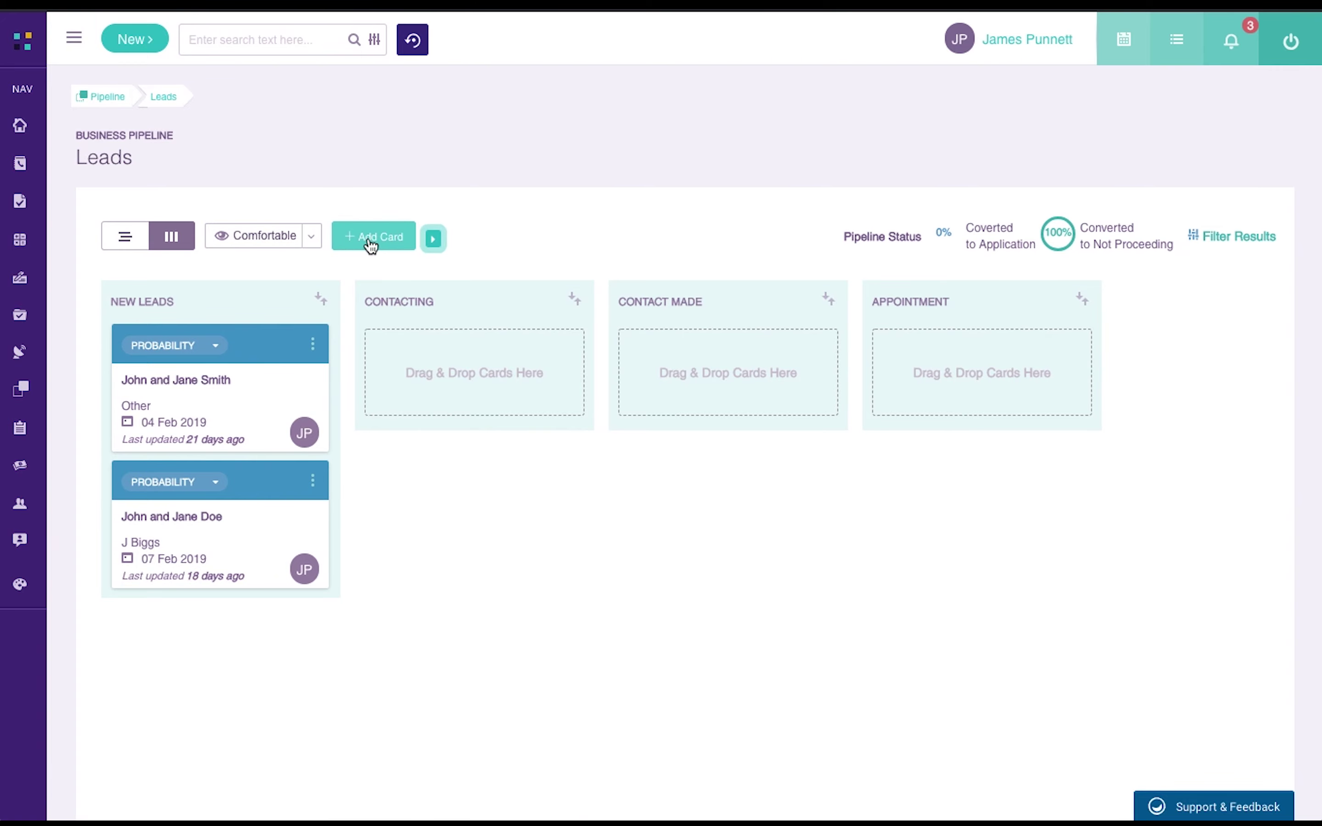
pyautogui.click(370, 245)
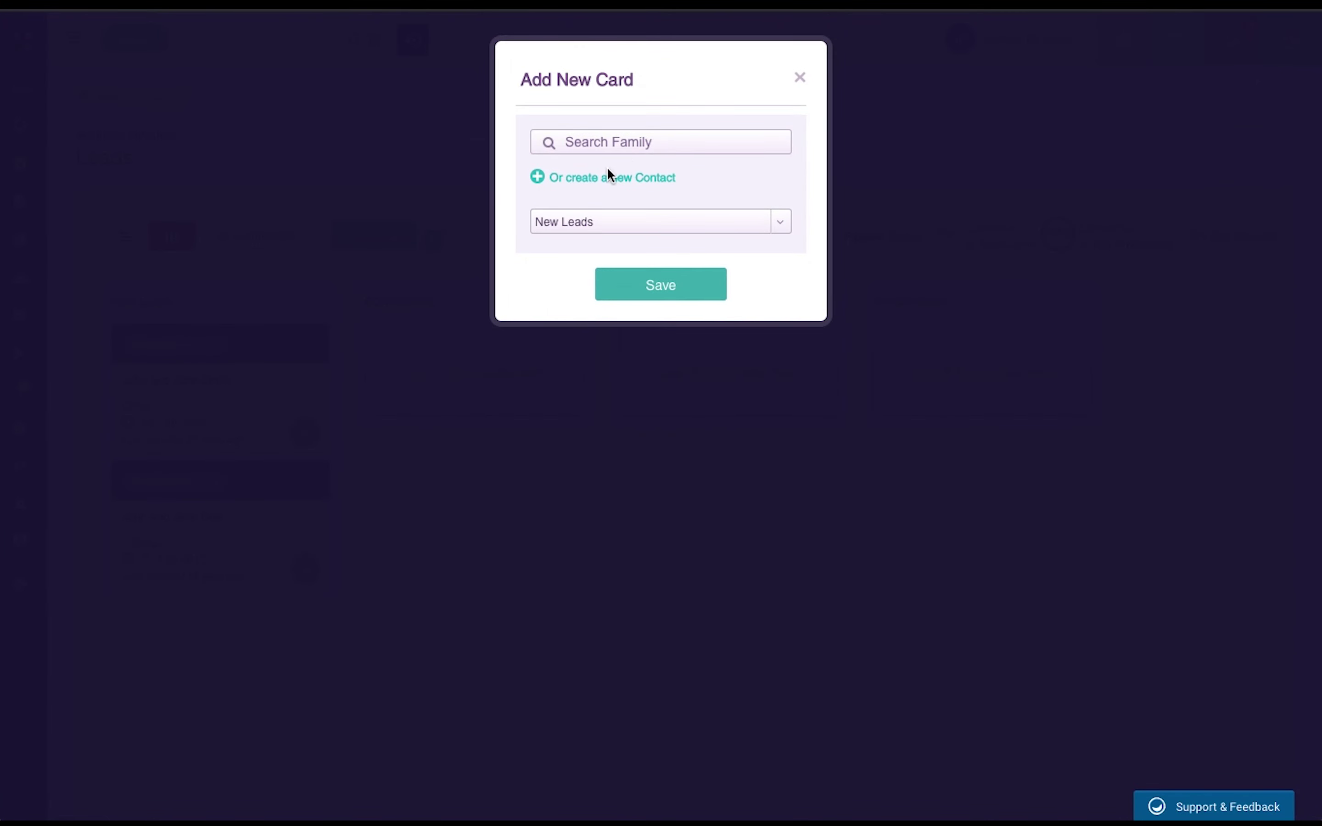
pyautogui.click(594, 181)
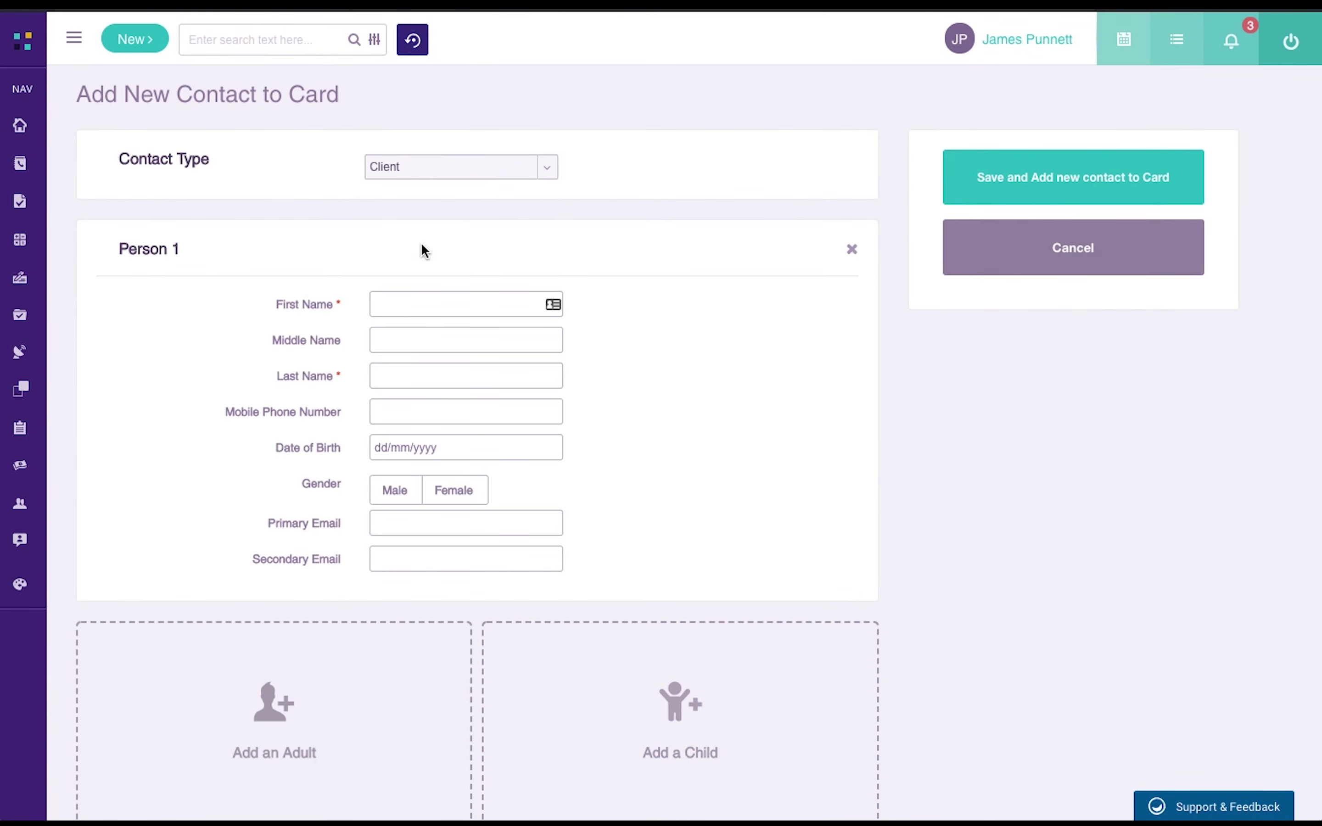
# Enter the client's first name, last name and date of birth for Person 1, and set the gender to Male.
pyautogui.click(446, 312)
pyautogui.write('John')
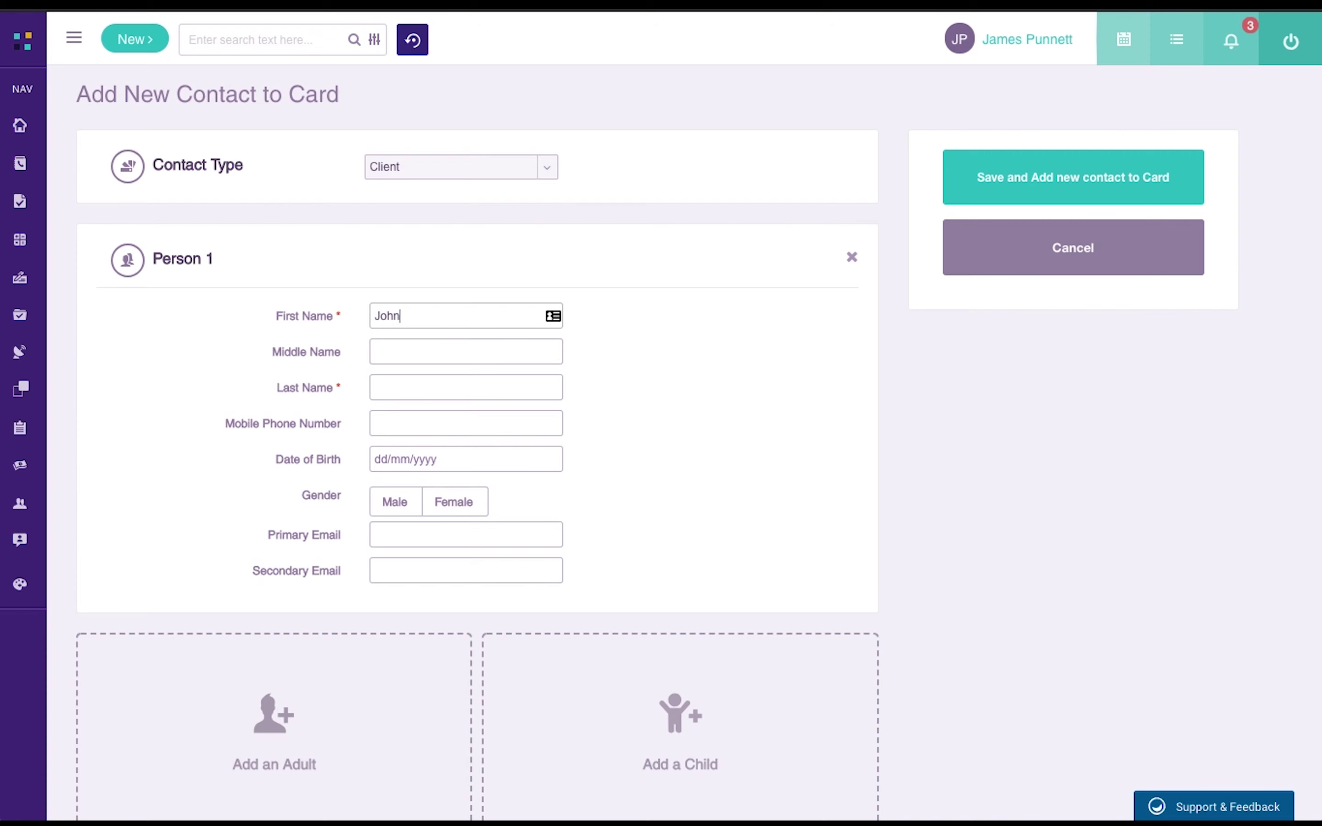
pyautogui.click(388, 456)
pyautogui.click(410, 507)
# Set the contact status to Lead and the enquiry source to Other, then save the new contact to the card.
pyautogui.scroll(-7, 473, 521)
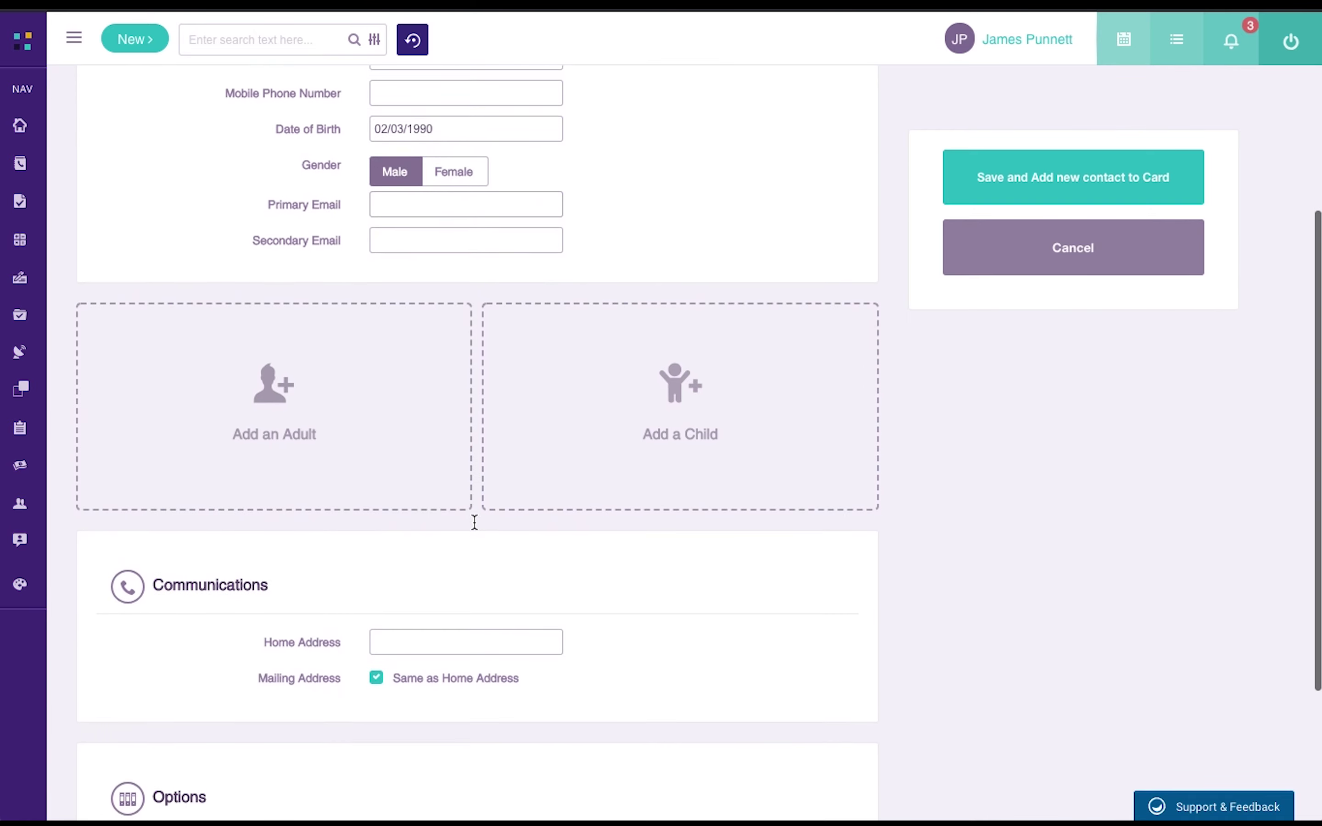
pyautogui.scroll(-3, 473, 521)
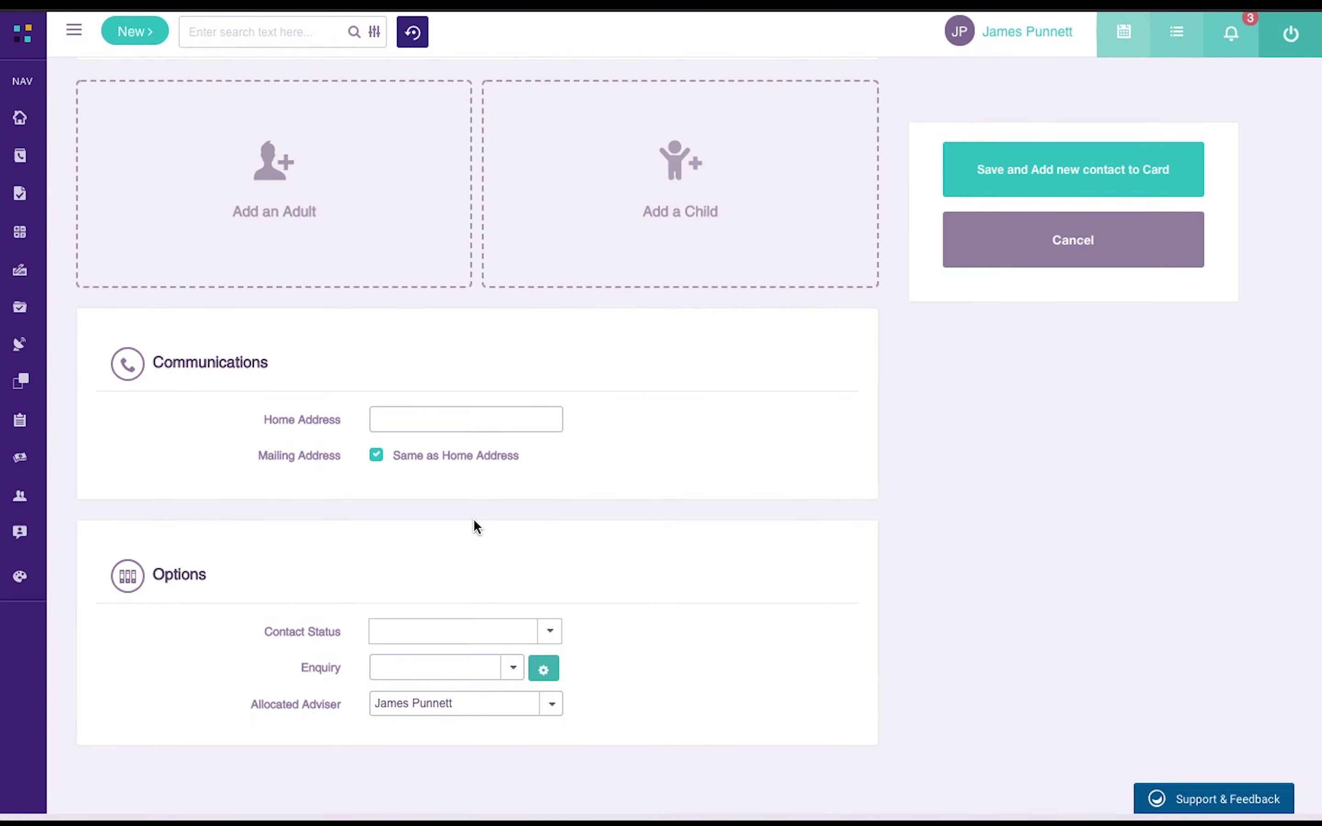
pyautogui.click(520, 640)
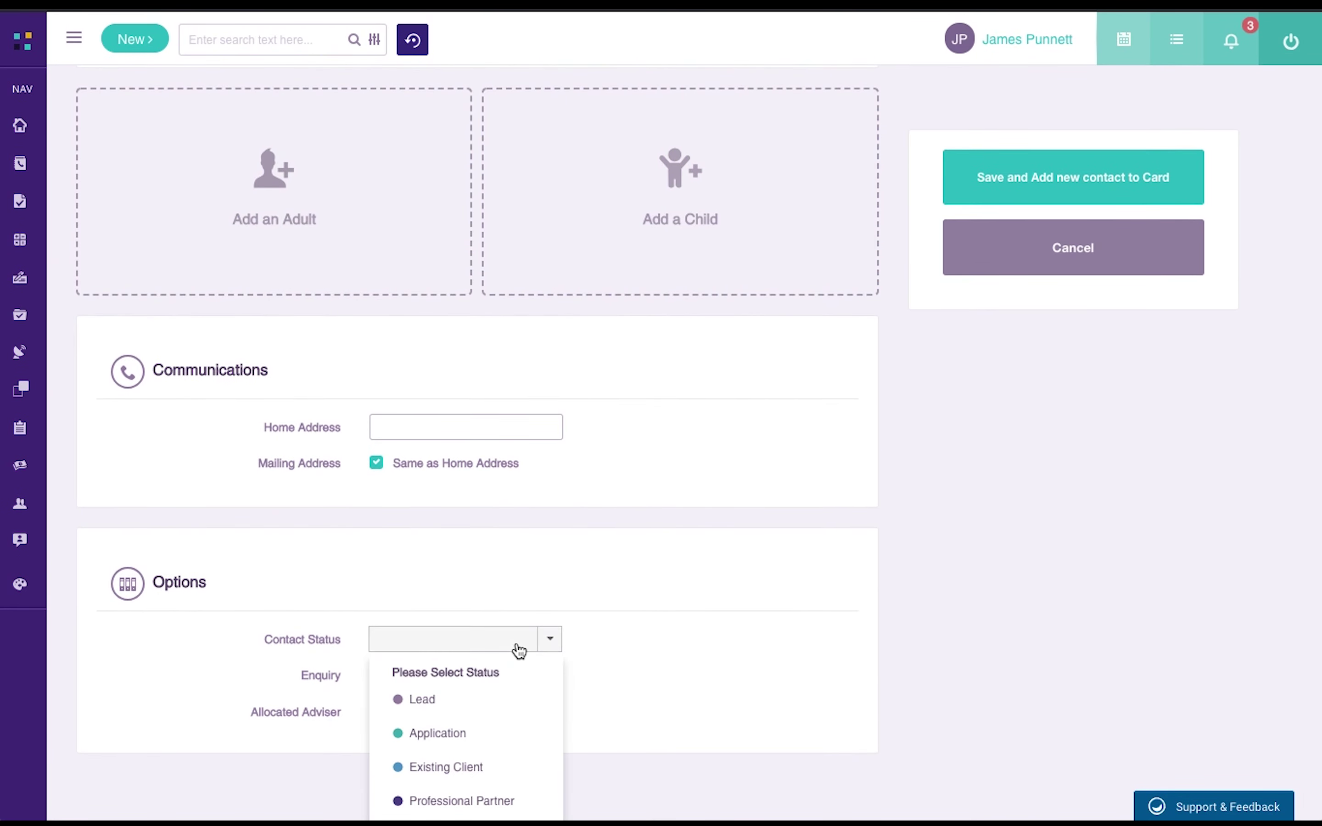
pyautogui.click(426, 701)
pyautogui.click(432, 677)
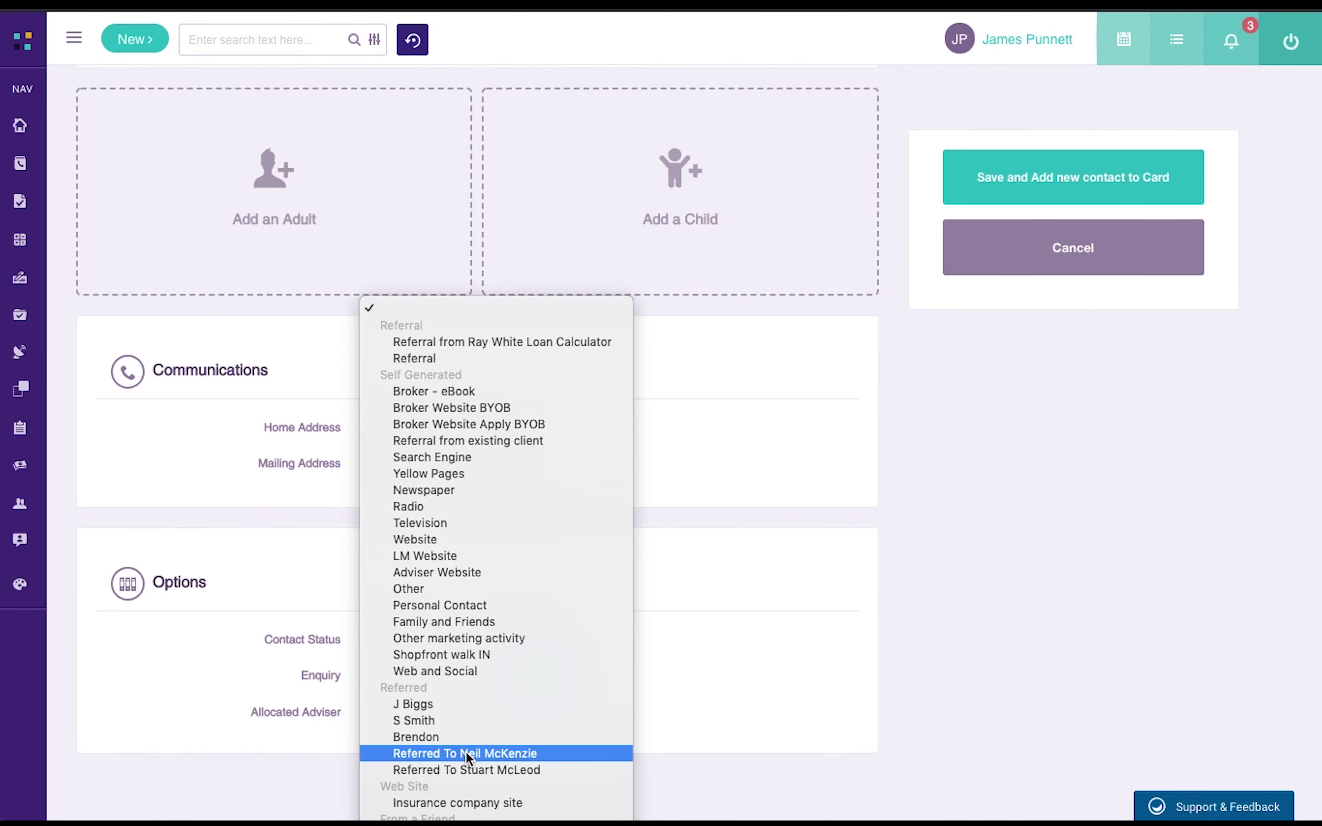
pyautogui.click(462, 588)
pyautogui.scroll(-2, 595, 466)
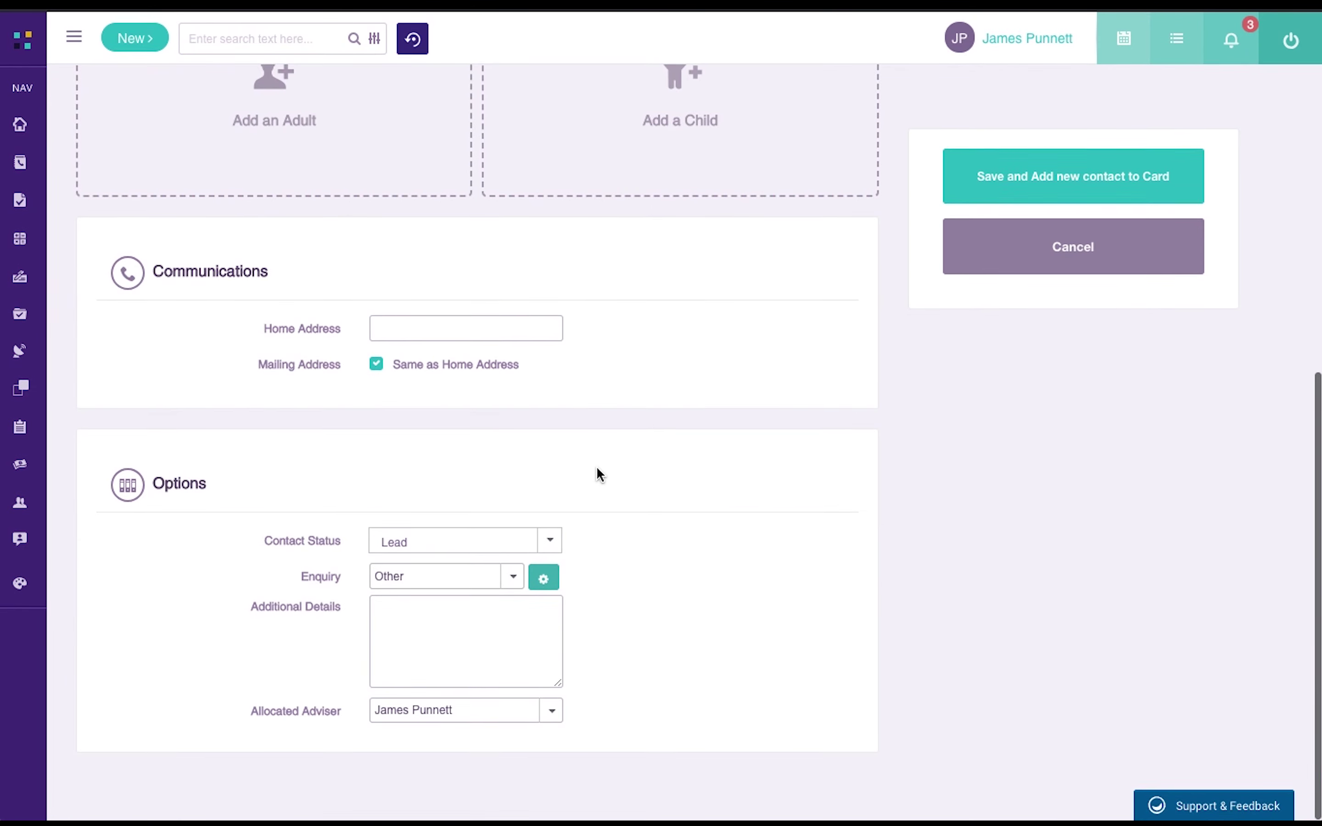
pyautogui.click(1092, 183)
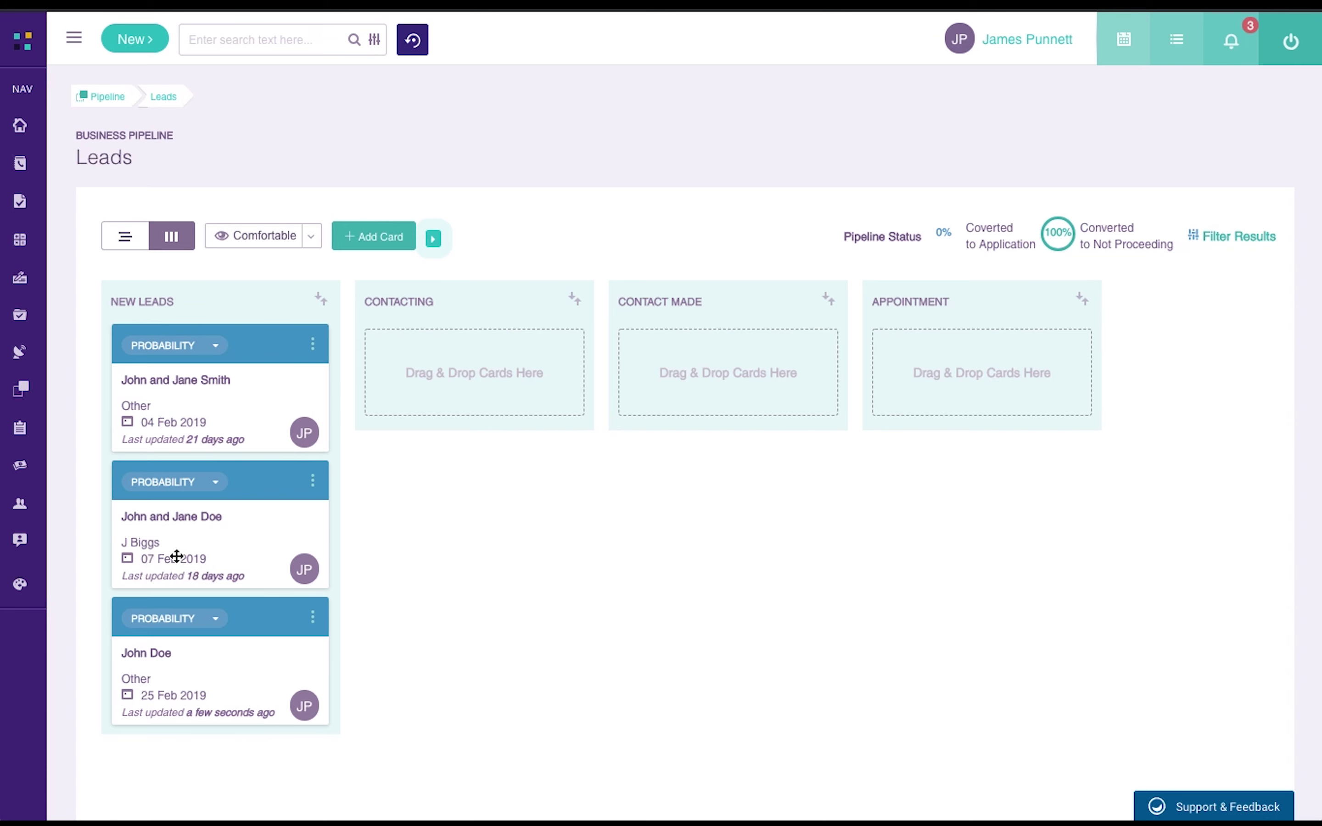
# Set the new lead's probability to Warm and move its card from New Leads to Contacting.
pyautogui.click(215, 623)
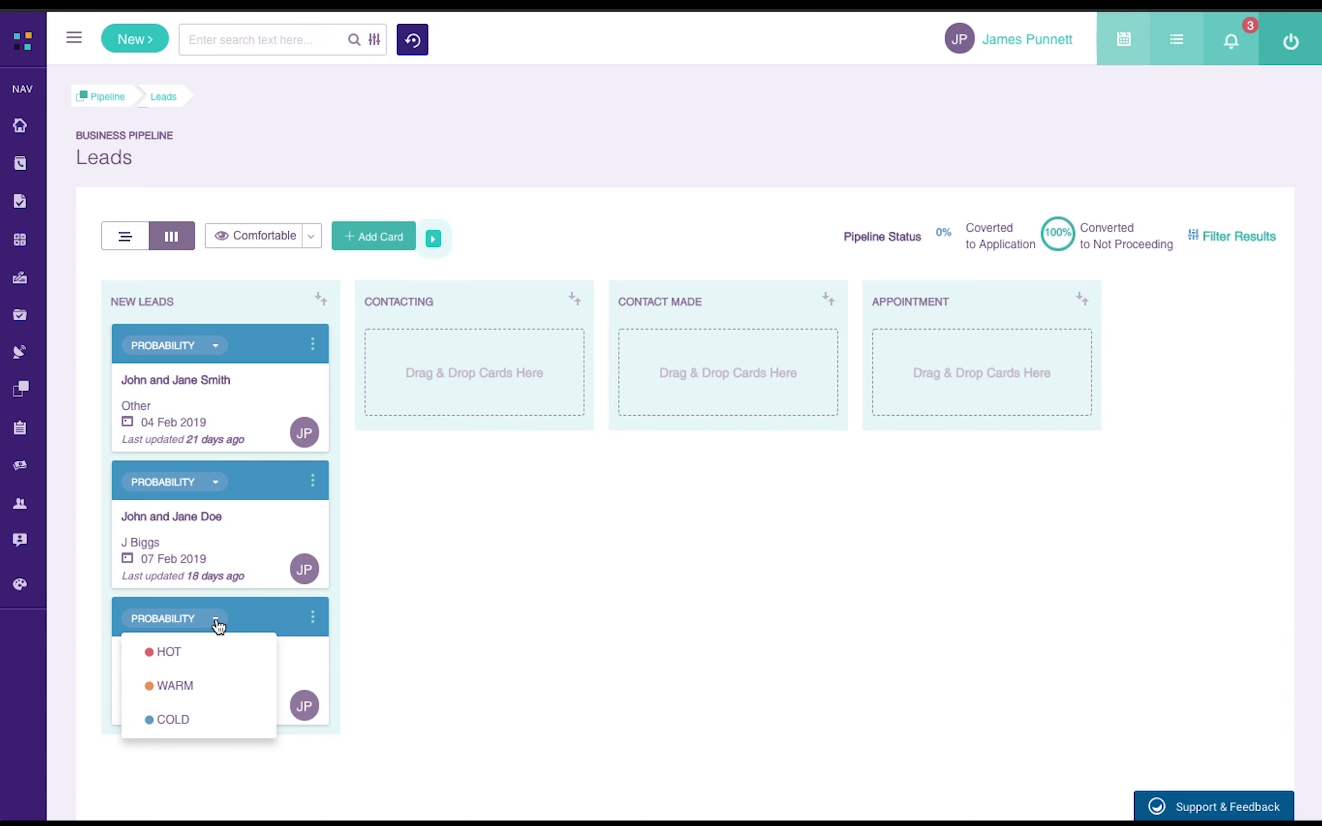
pyautogui.click(170, 693)
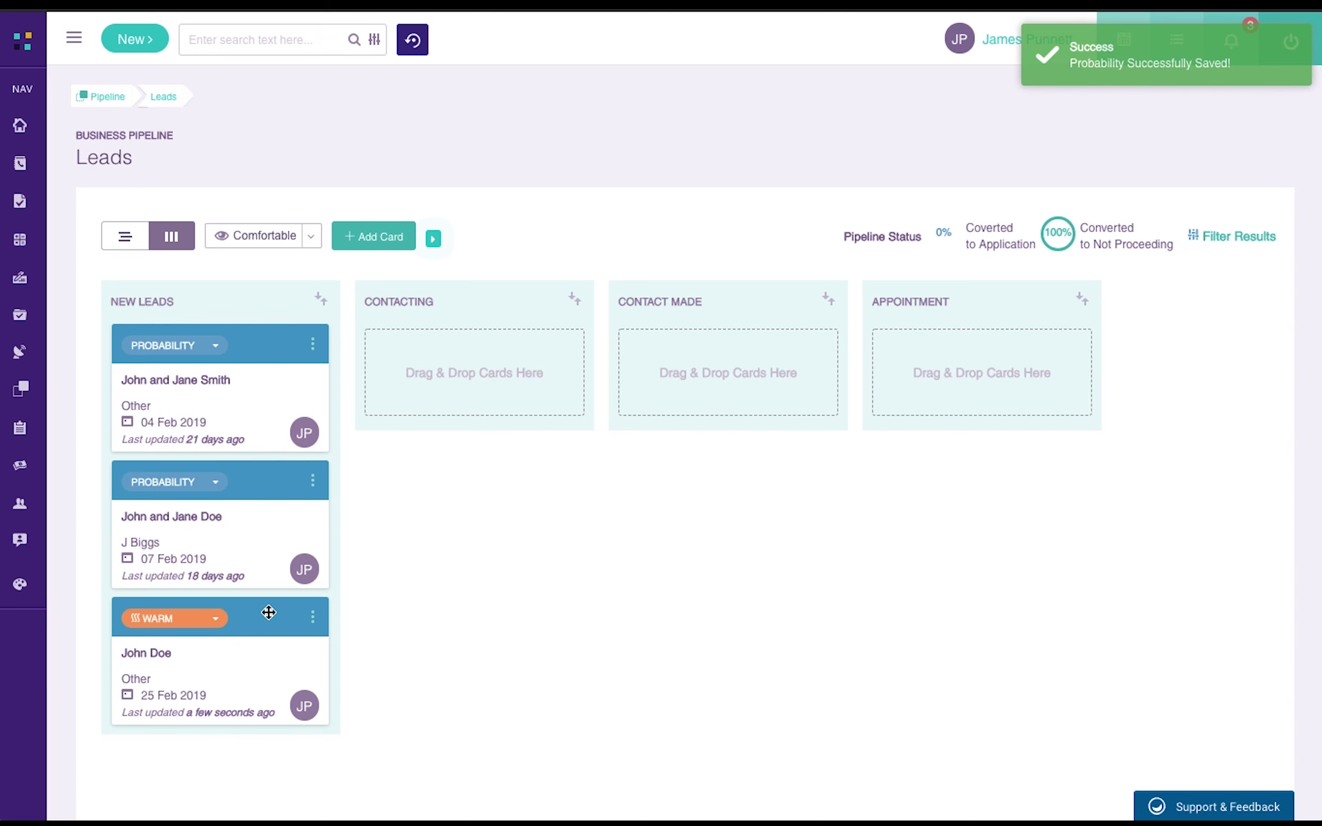
pyautogui.moveTo(295, 622); pyautogui.dragTo(467, 359)
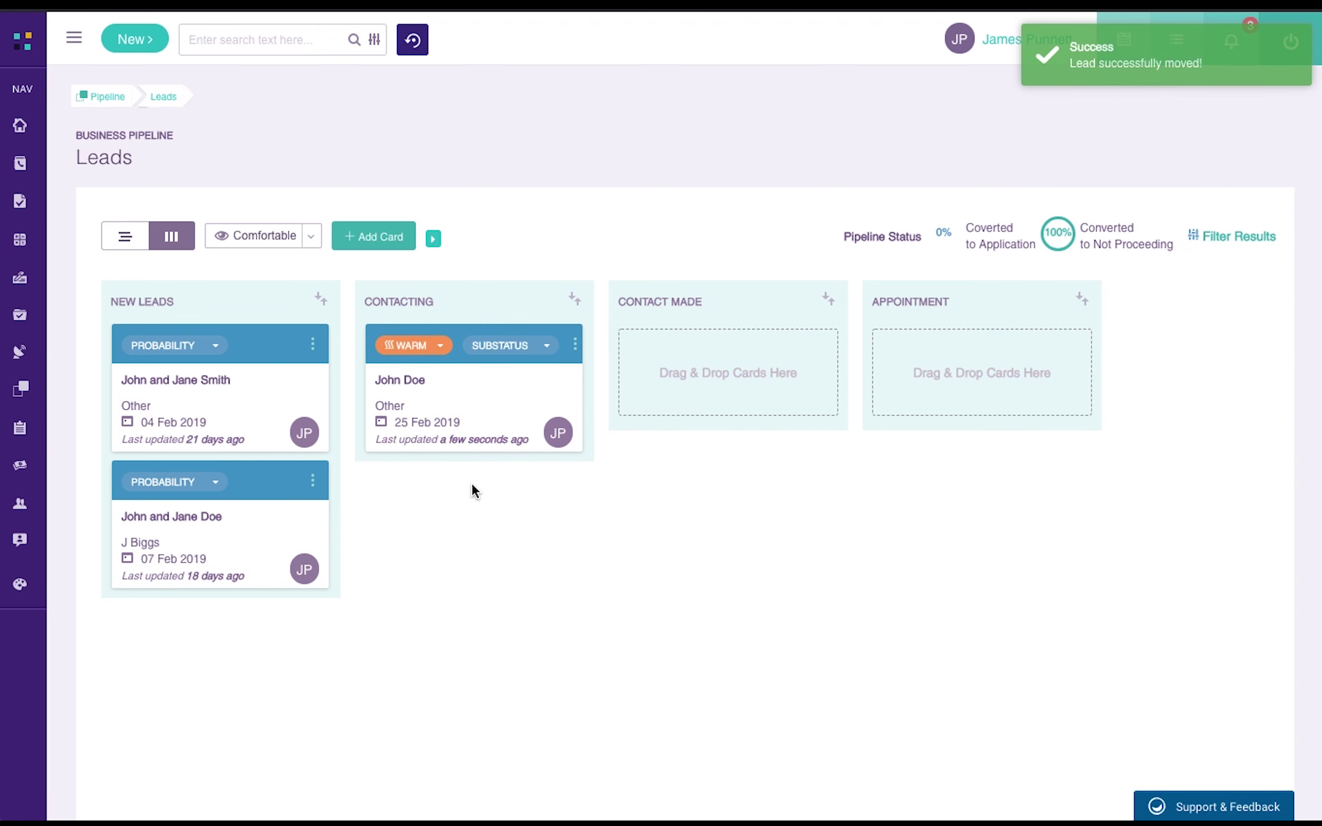
# Set the substatus of the lead in the Contacting stage to 4th Attempt.
pyautogui.click(541, 353)
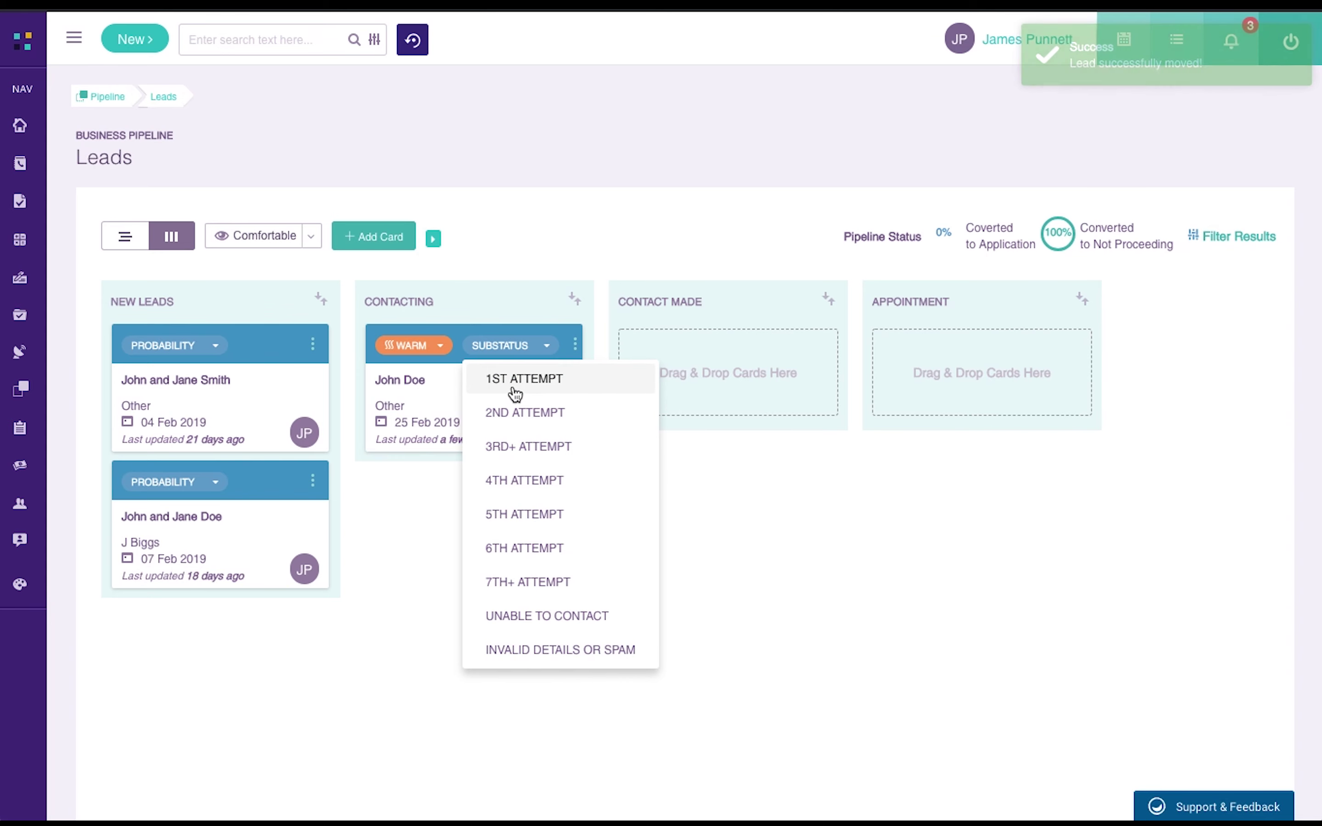
pyautogui.click(386, 594)
pyautogui.click(528, 345)
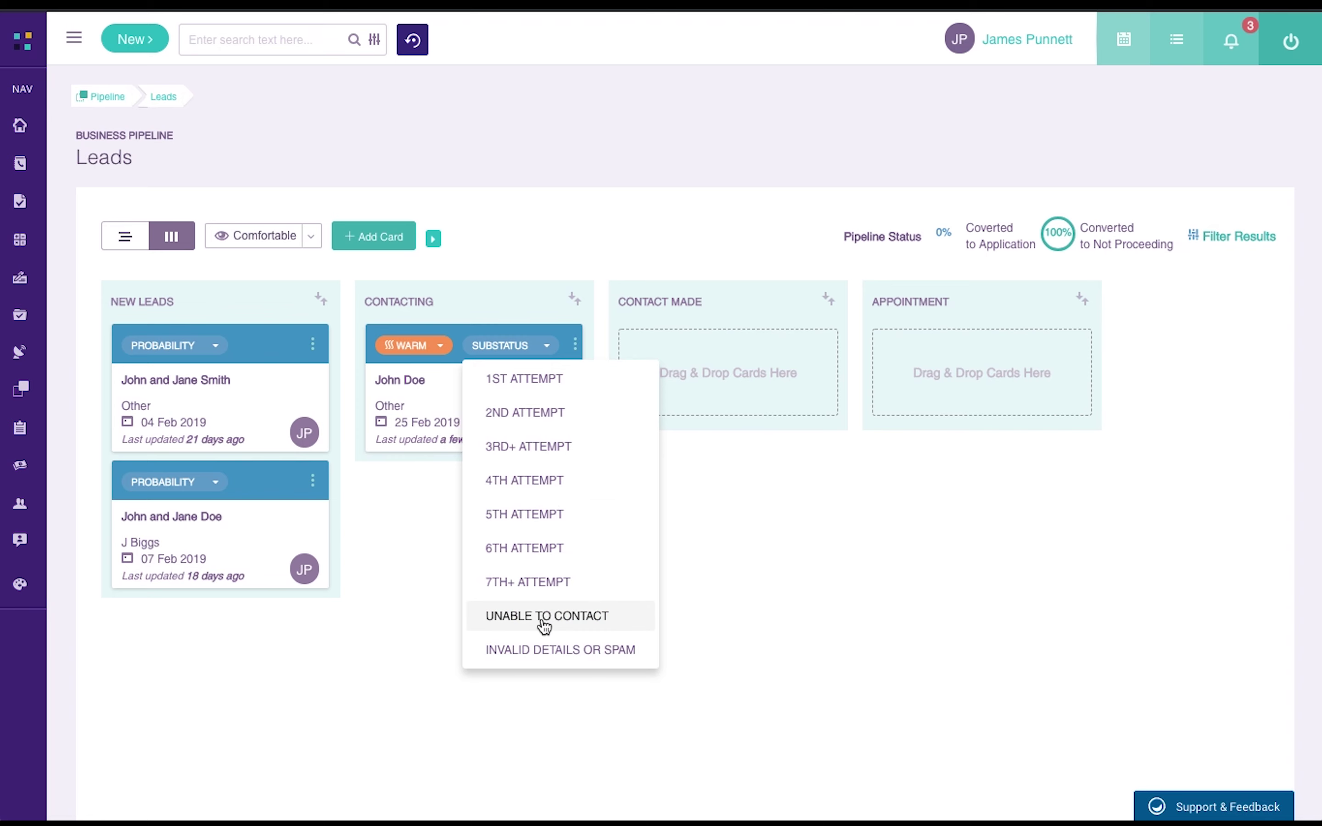
pyautogui.click(526, 480)
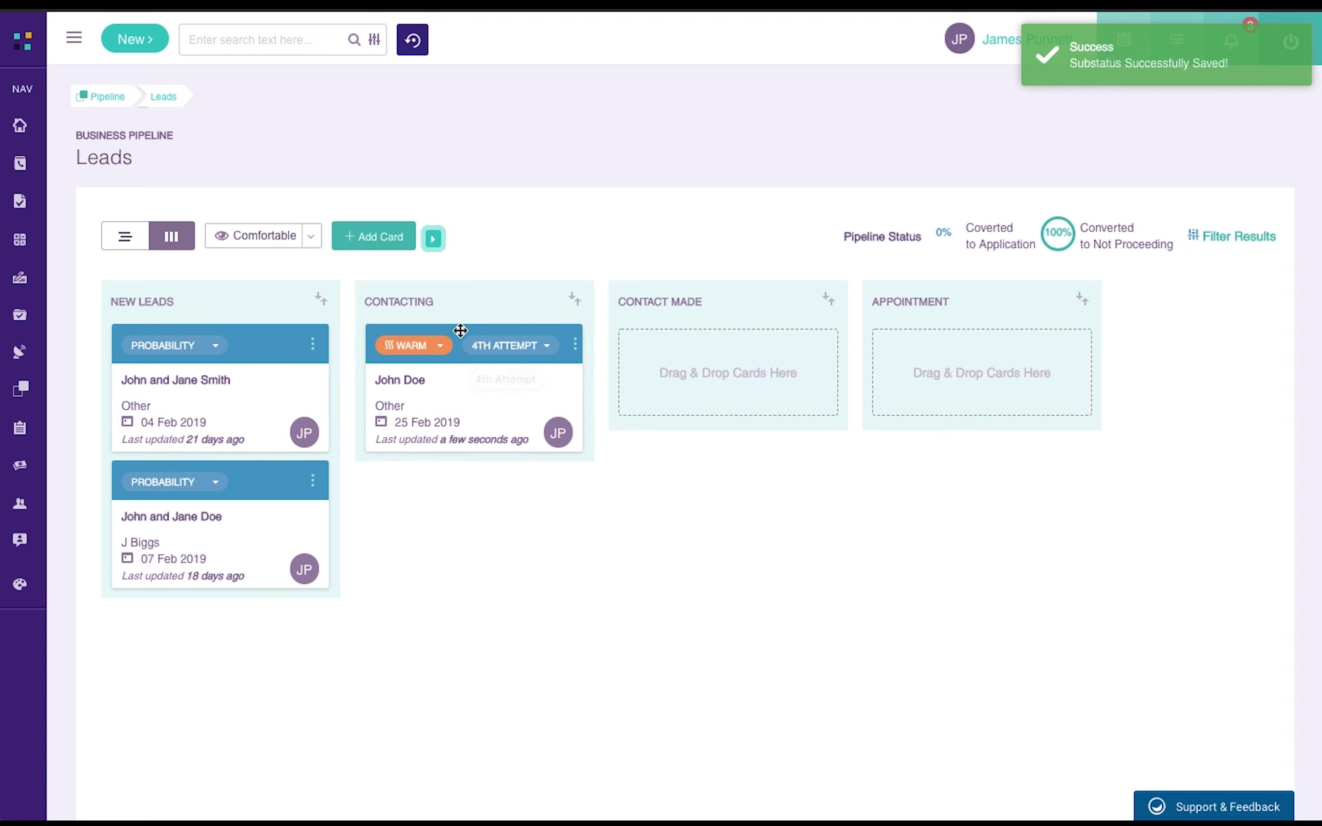
# Move the warm lead's card to Appointment and set its substatus to Signed 1st Appointment - Docs Pending.
pyautogui.moveTo(458, 332); pyautogui.dragTo(948, 349)
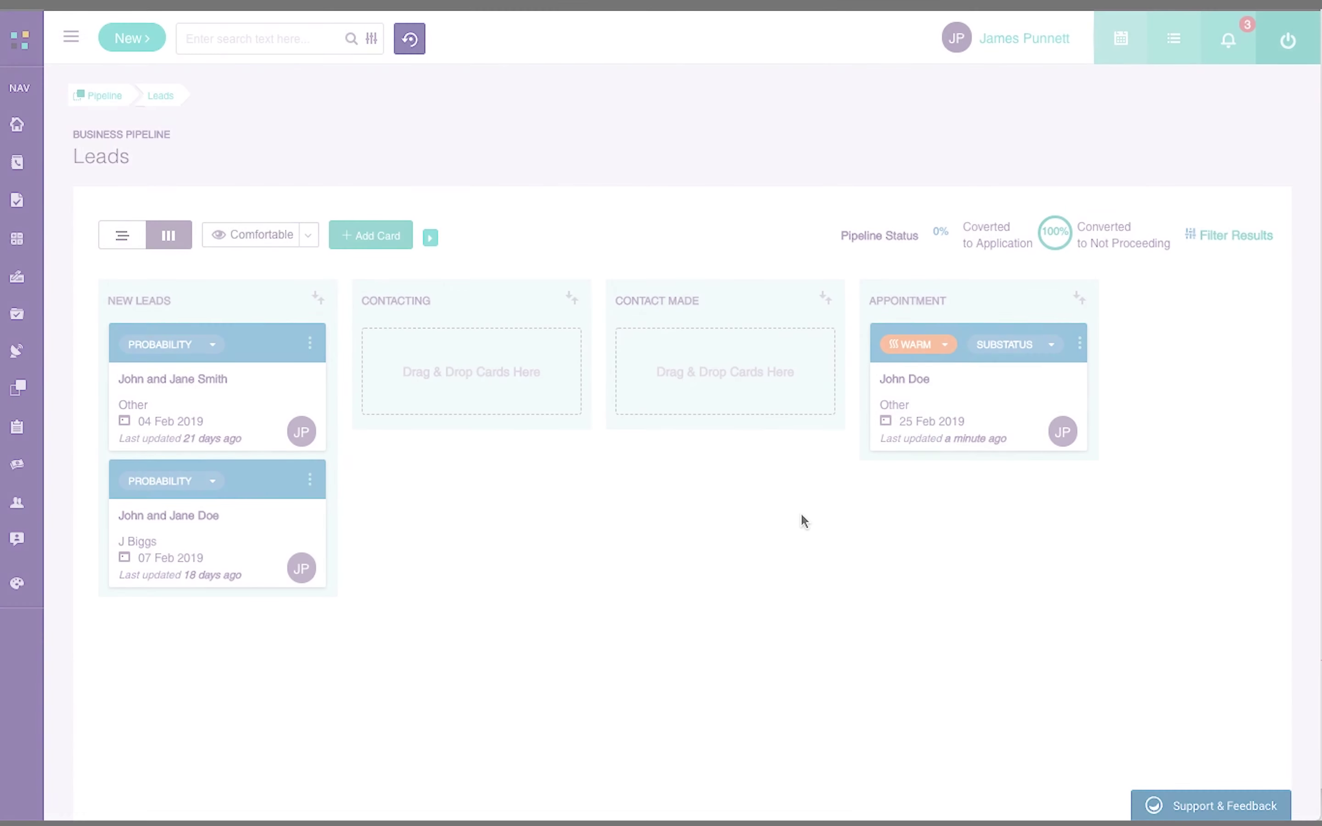
pyautogui.click(1040, 346)
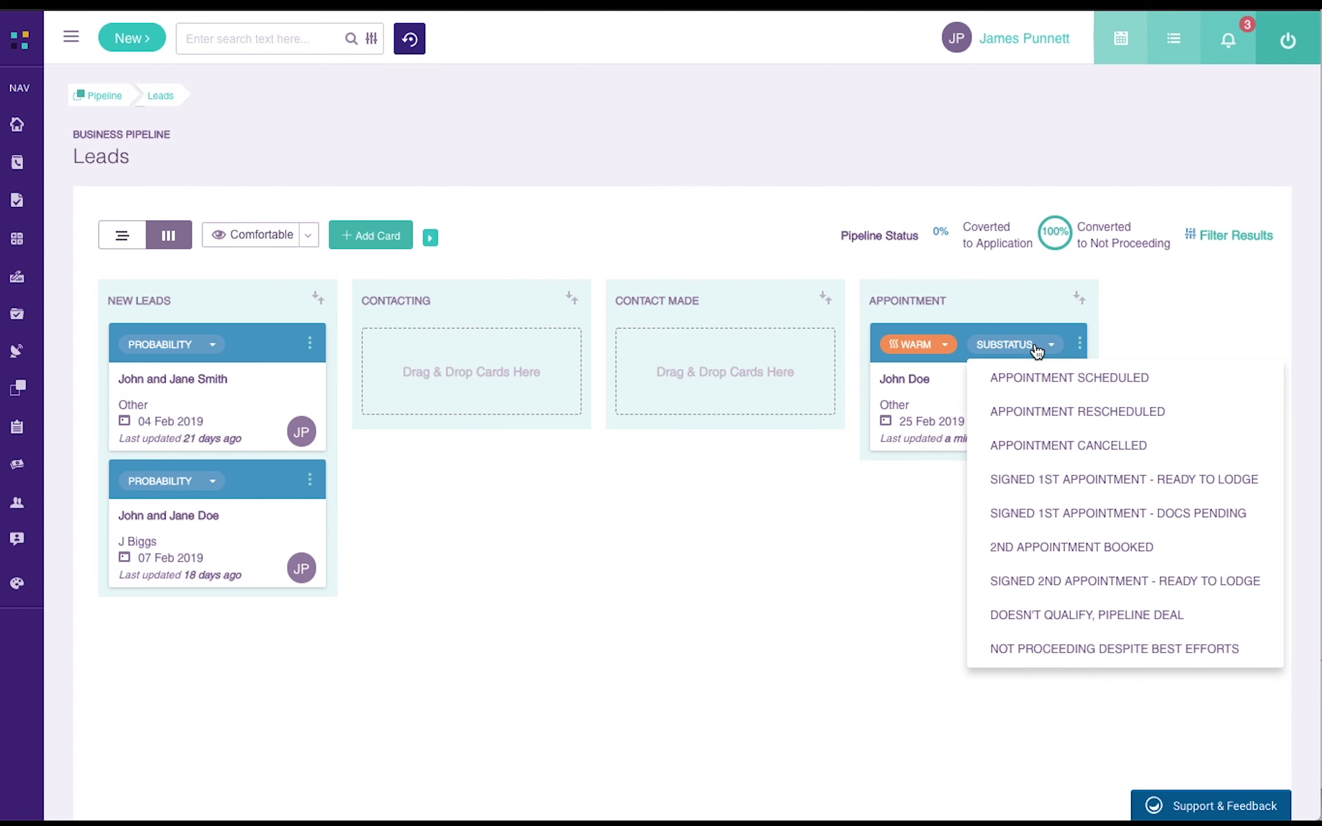
pyautogui.click(1087, 514)
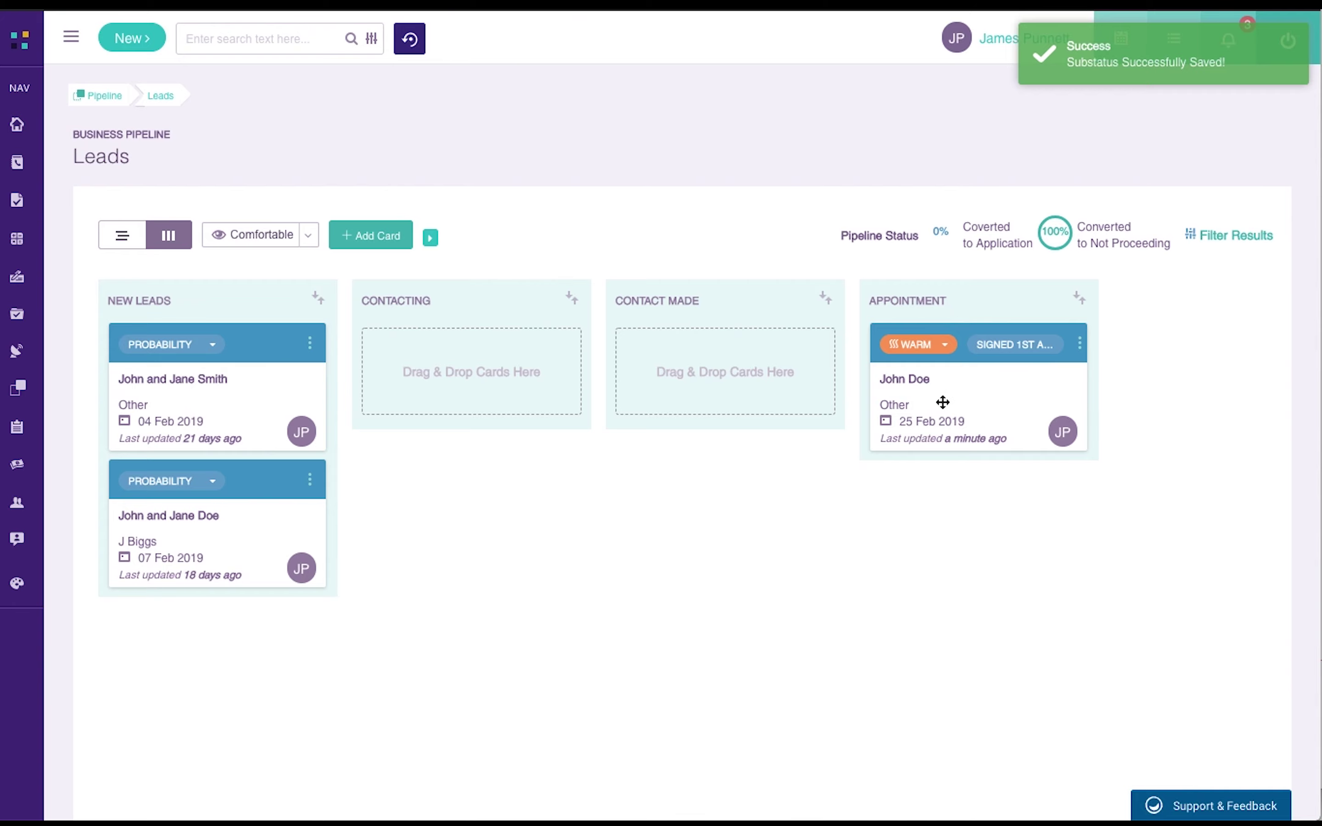
# Open the contact record of the lead in the Appointment stage and start a new insurance quote for the client.
pyautogui.click(908, 389)
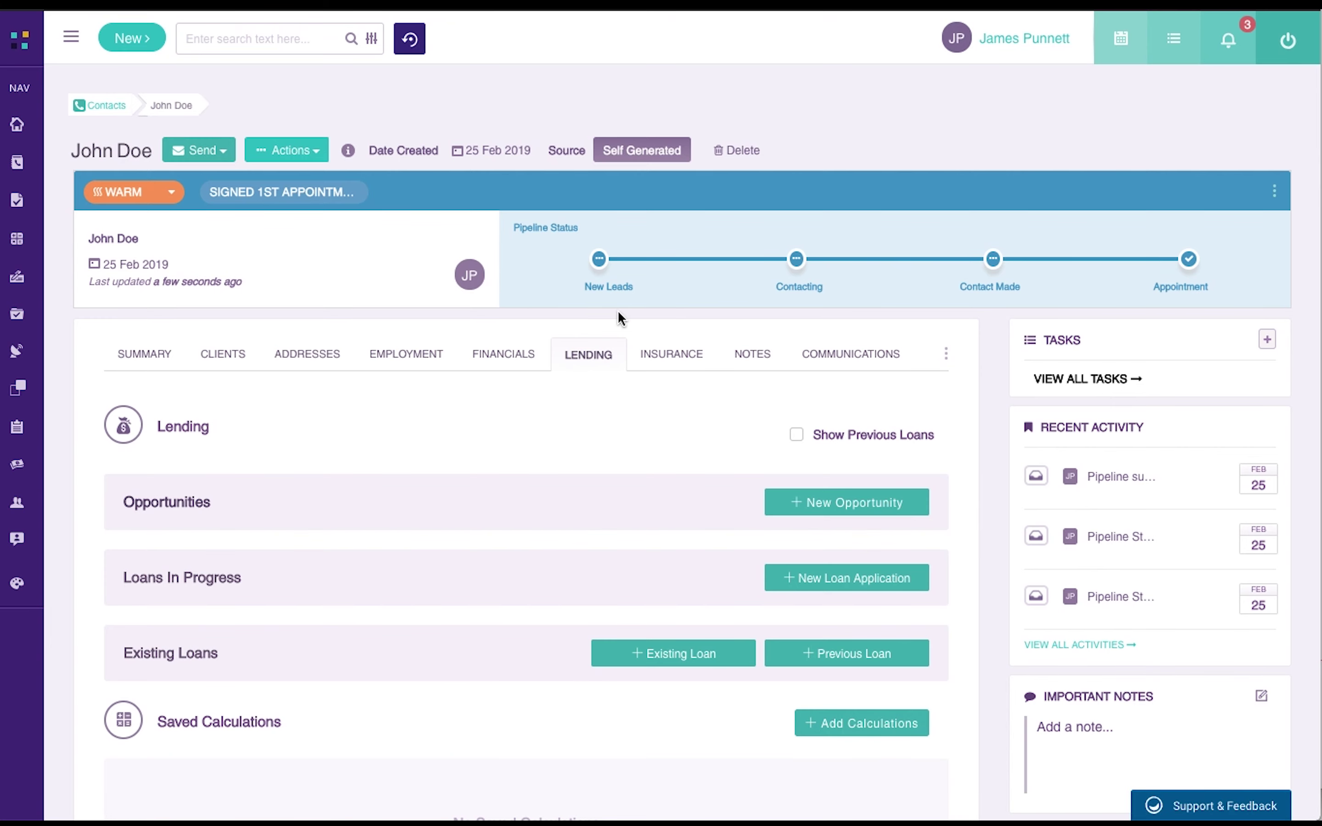
pyautogui.click(671, 357)
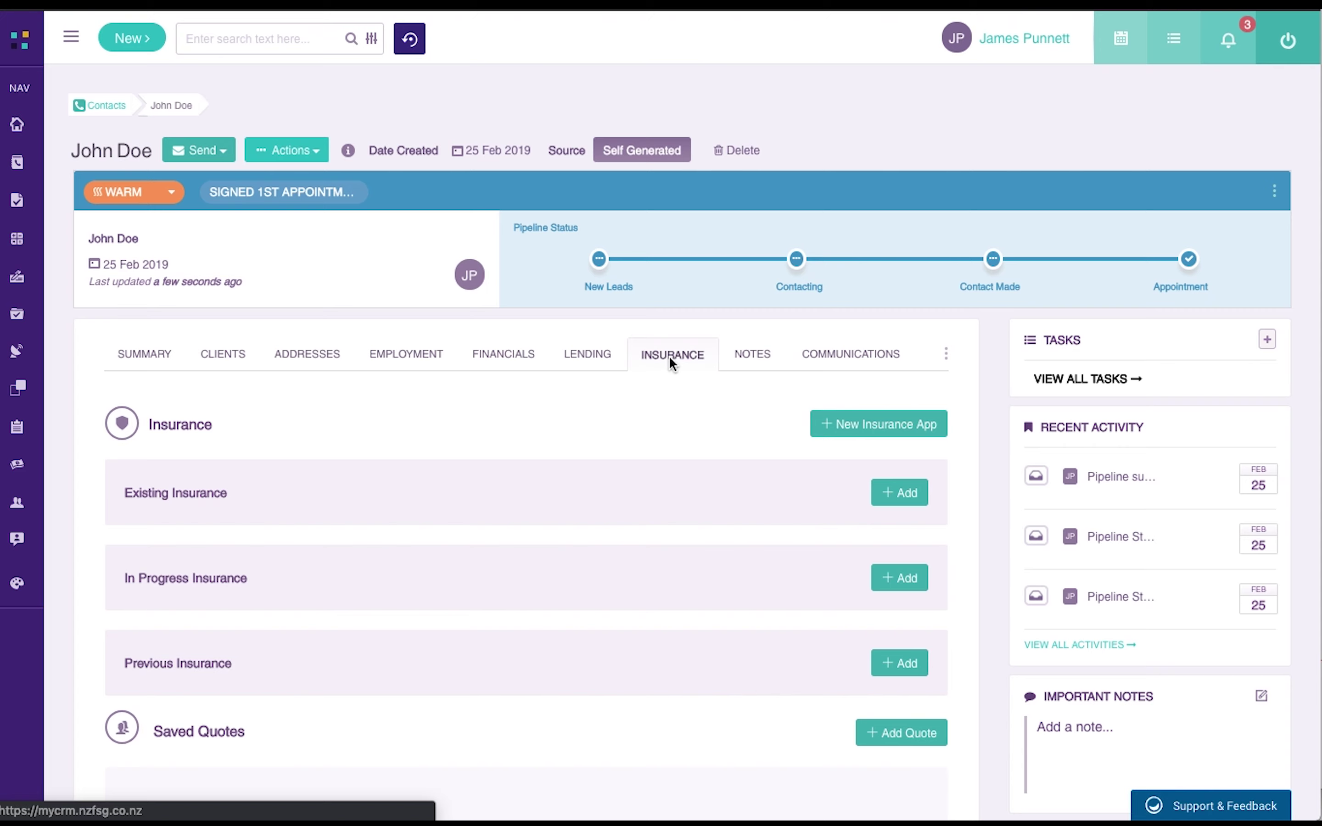
pyautogui.scroll(-5, 193, 647)
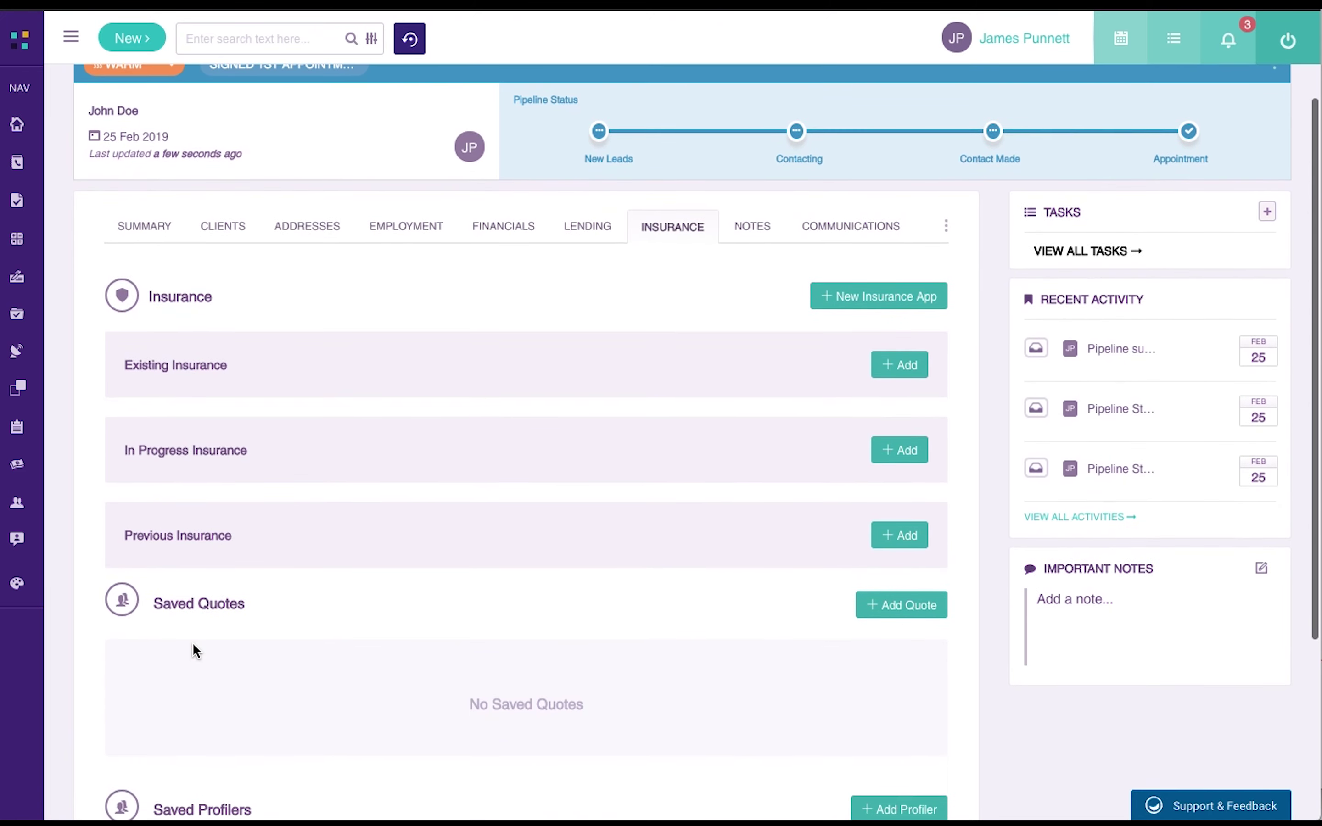
pyautogui.click(916, 618)
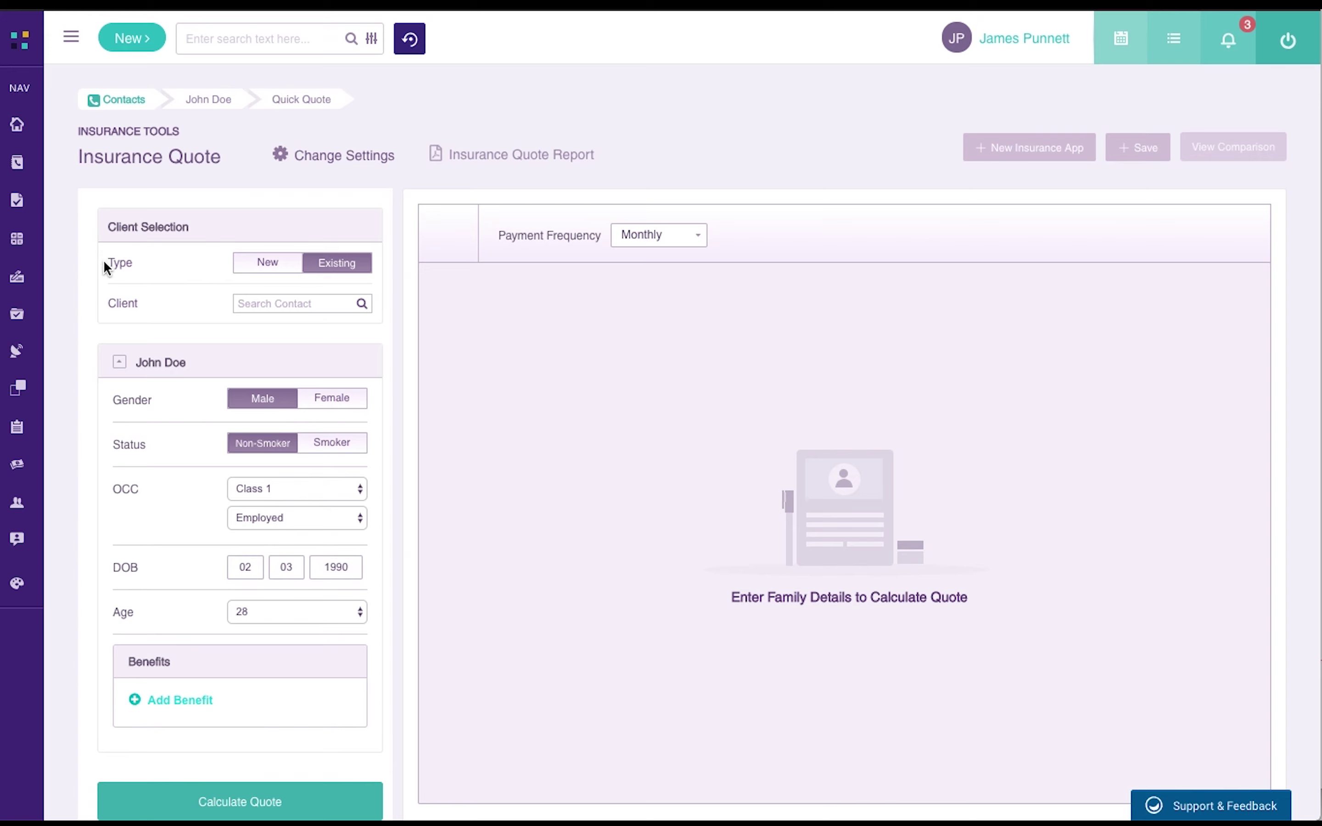
# Check the client's details in the quote form and add a Life Cover benefit with a cover amount of $500,000.
pyautogui.scroll(-1, 161, 352)
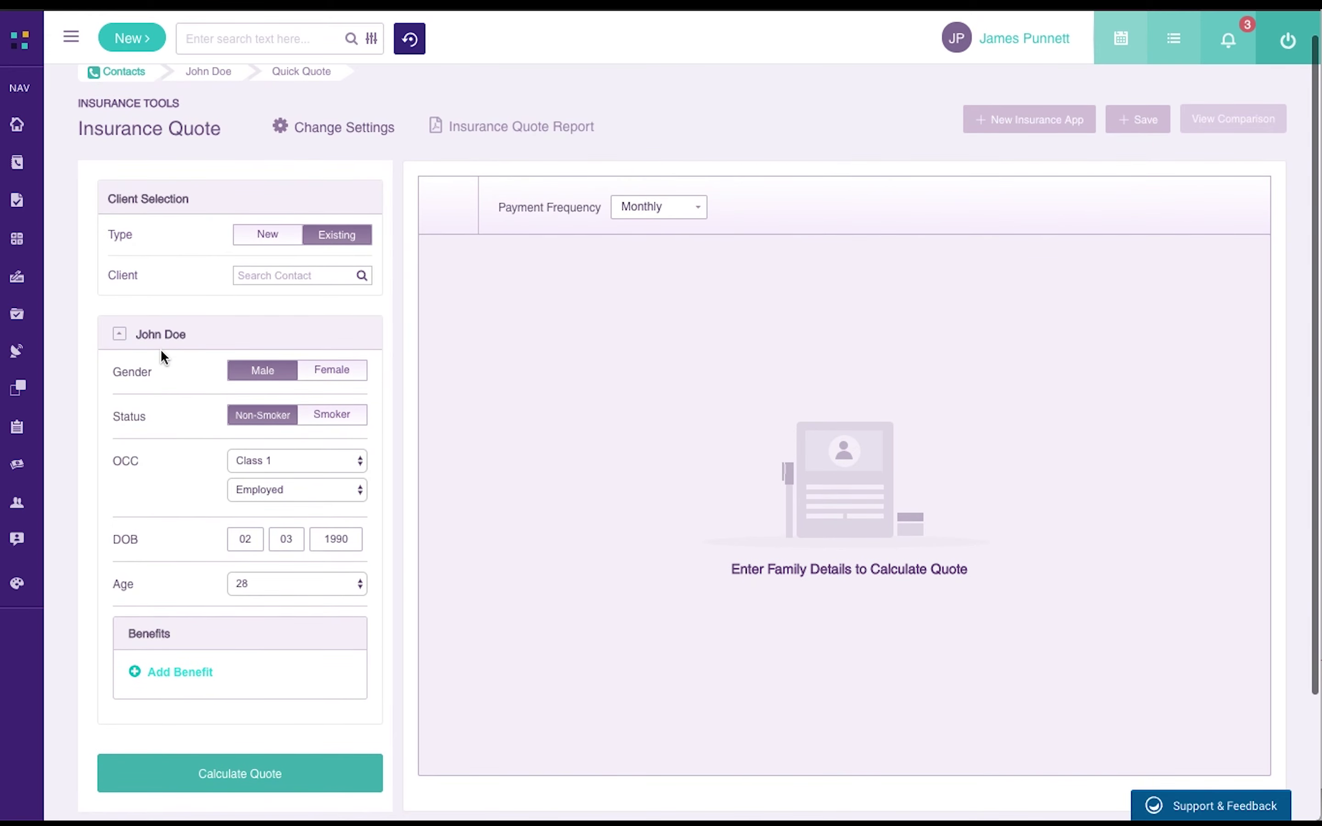
pyautogui.scroll(-1, 255, 476)
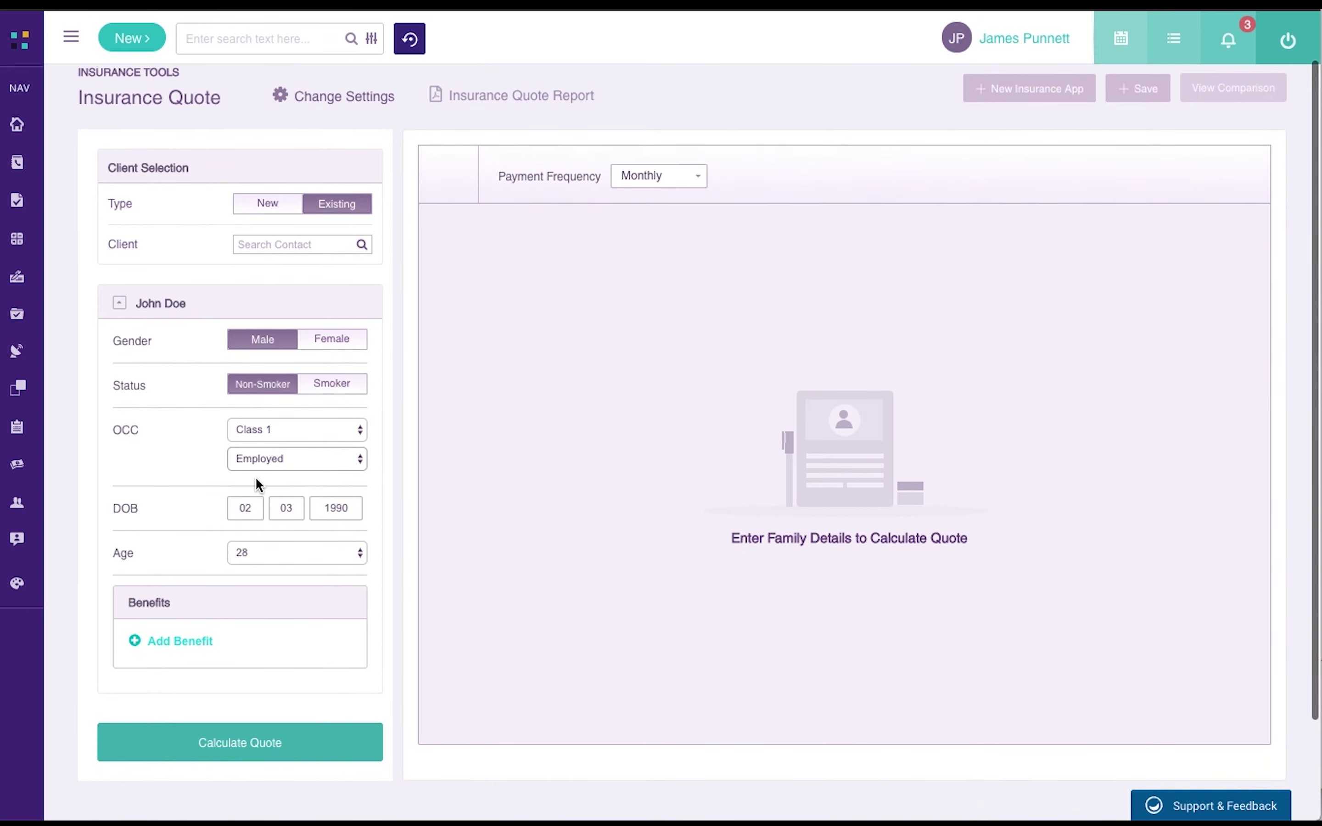
pyautogui.scroll(-4, 252, 566)
pyautogui.scroll(3, 252, 566)
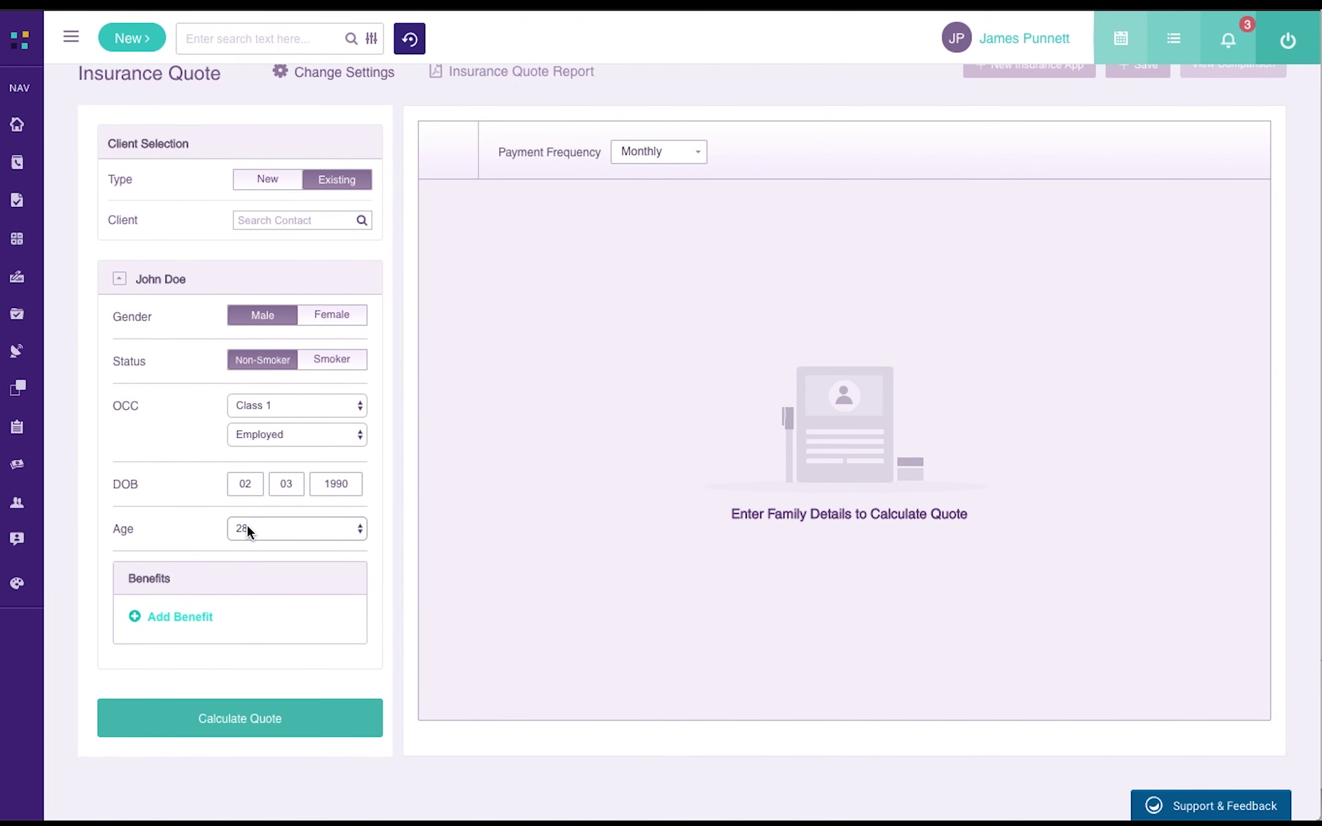
pyautogui.scroll(2, 247, 526)
pyautogui.scroll(-1, 247, 528)
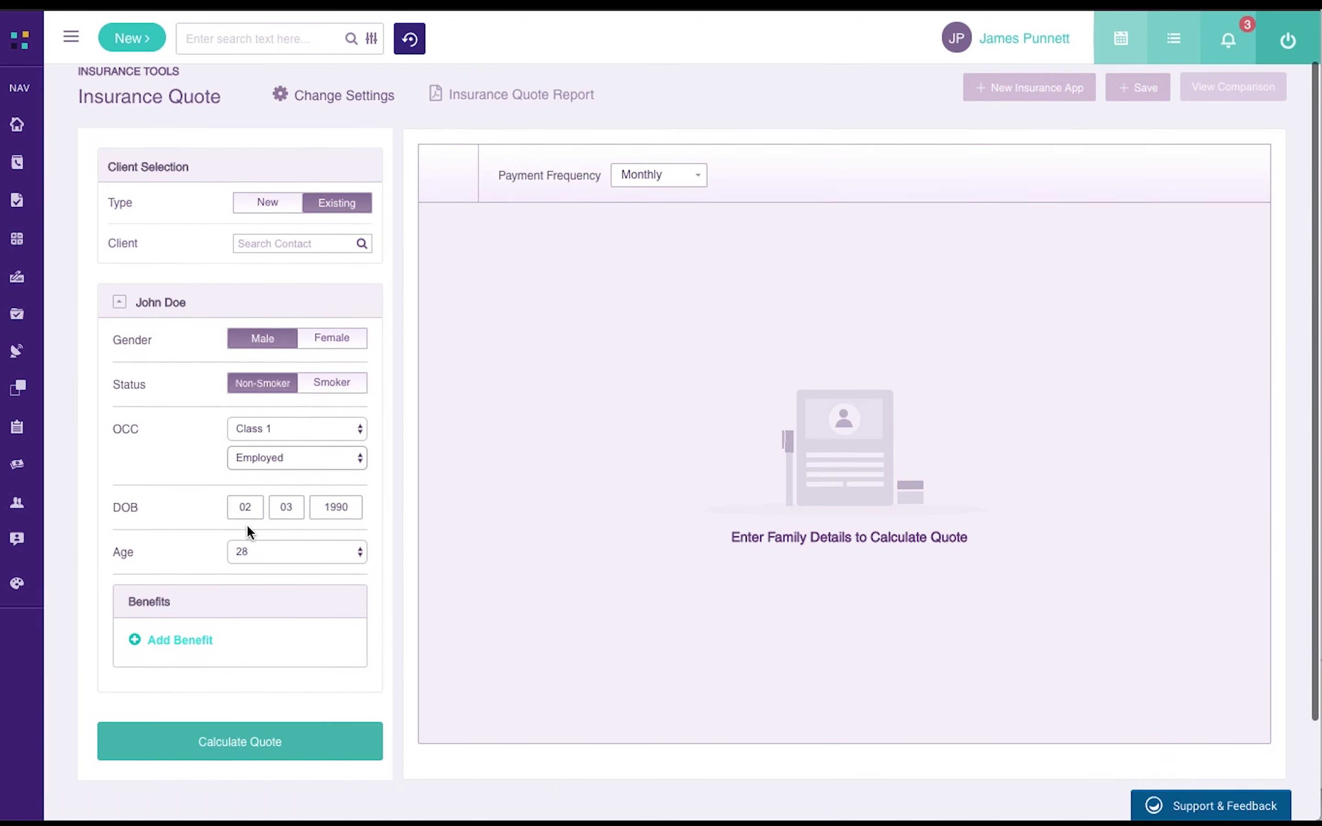
pyautogui.click(184, 637)
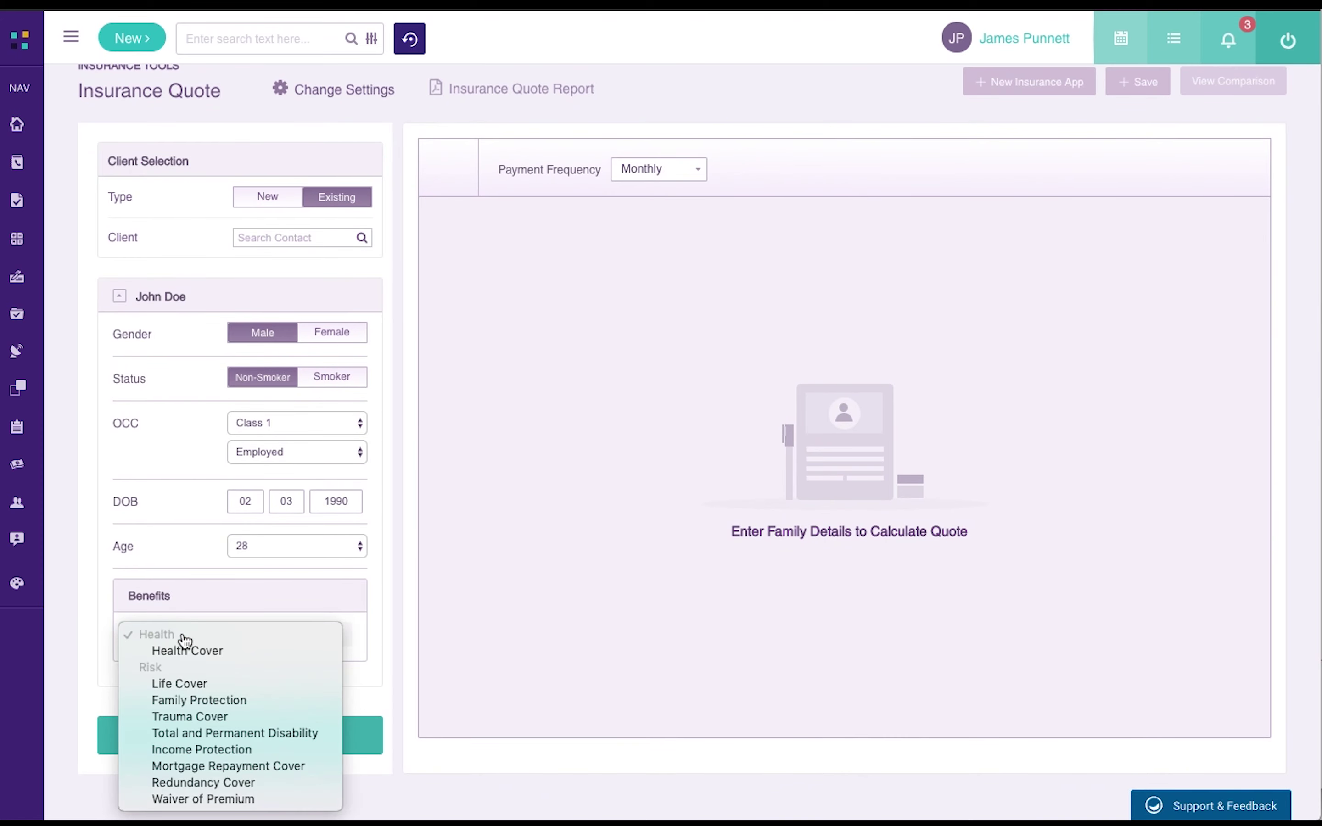
pyautogui.click(183, 686)
pyautogui.scroll(-2, 297, 626)
pyautogui.click(295, 604)
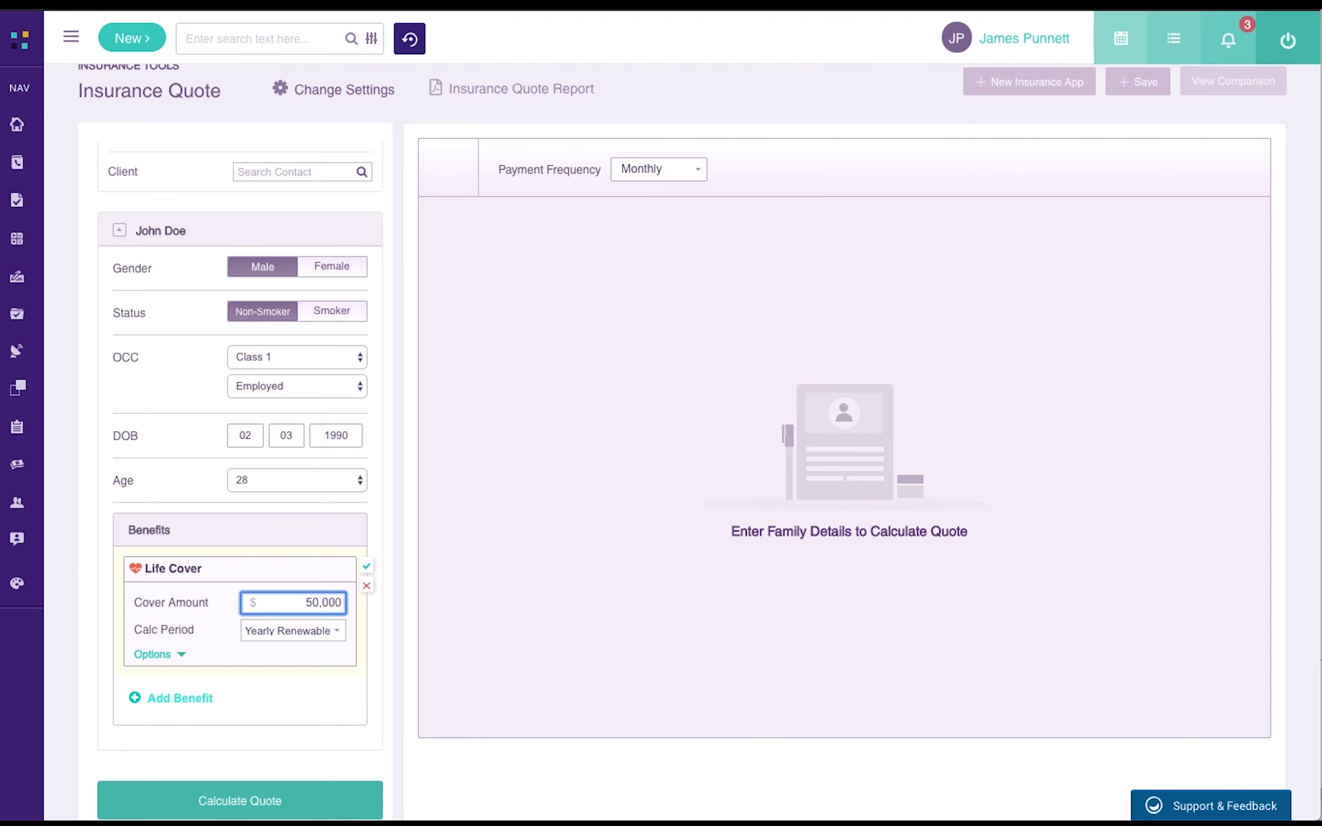
pyautogui.press('Return')
# Add a Trauma Cover benefit of $50,000 with the type Accelerated, and calculate the quote.
pyautogui.click(186, 695)
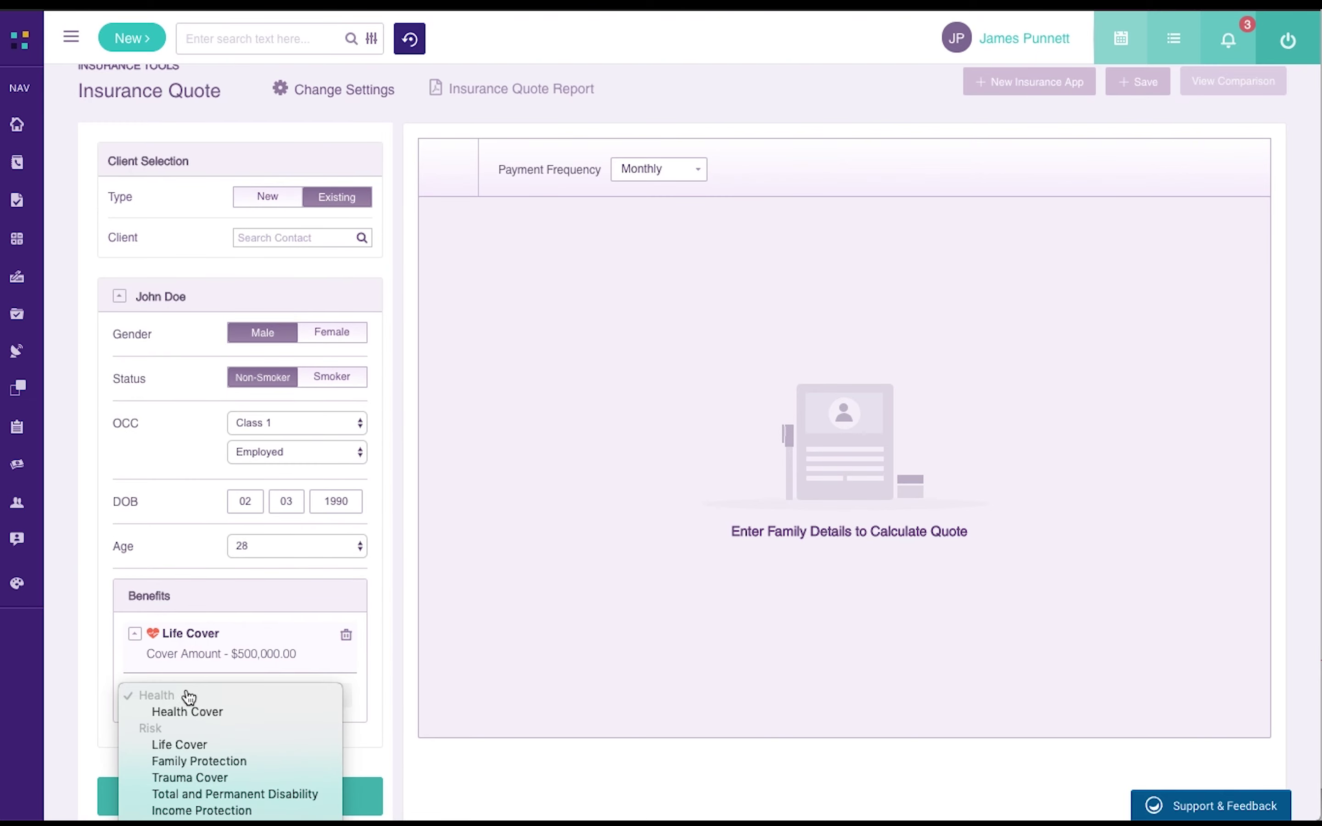
pyautogui.click(202, 781)
pyautogui.scroll(-3, 276, 664)
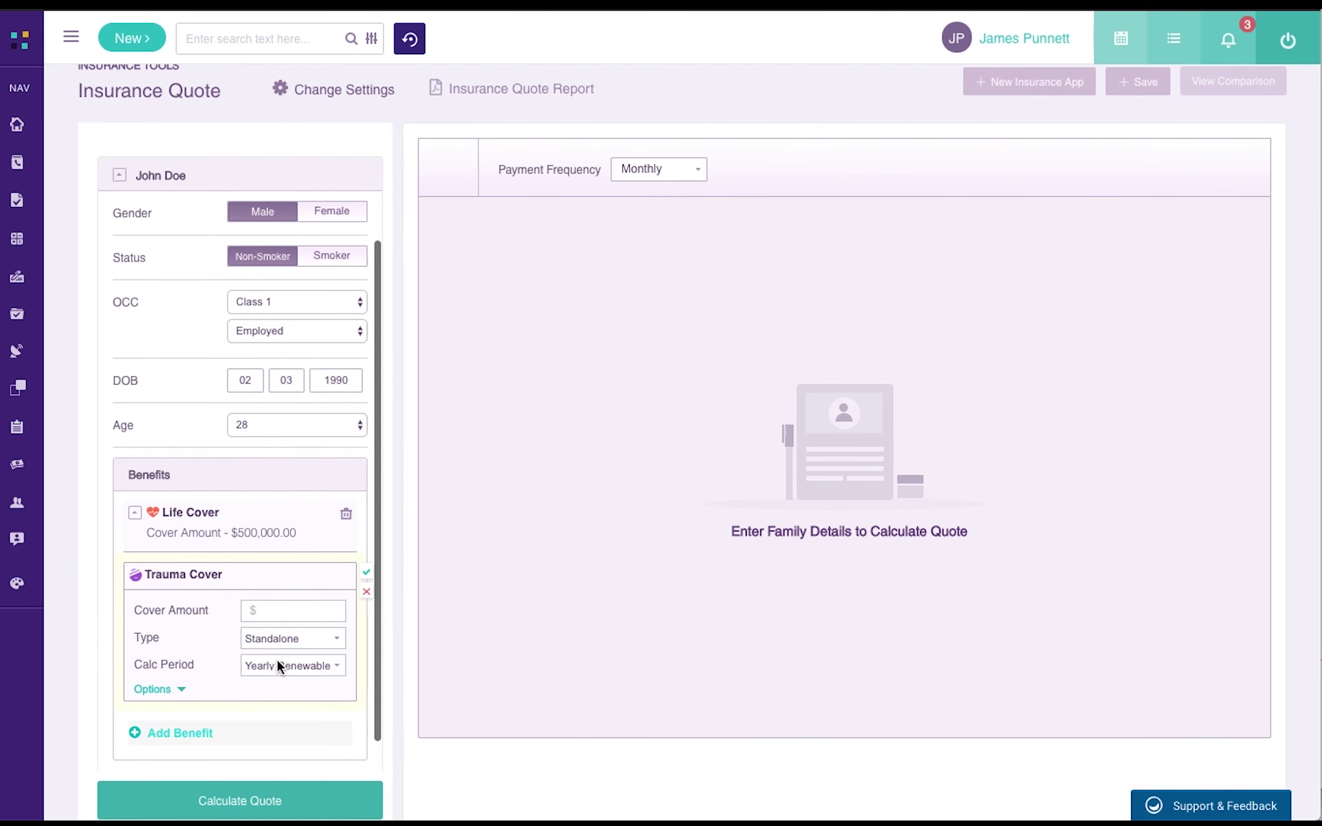
pyautogui.click(283, 603)
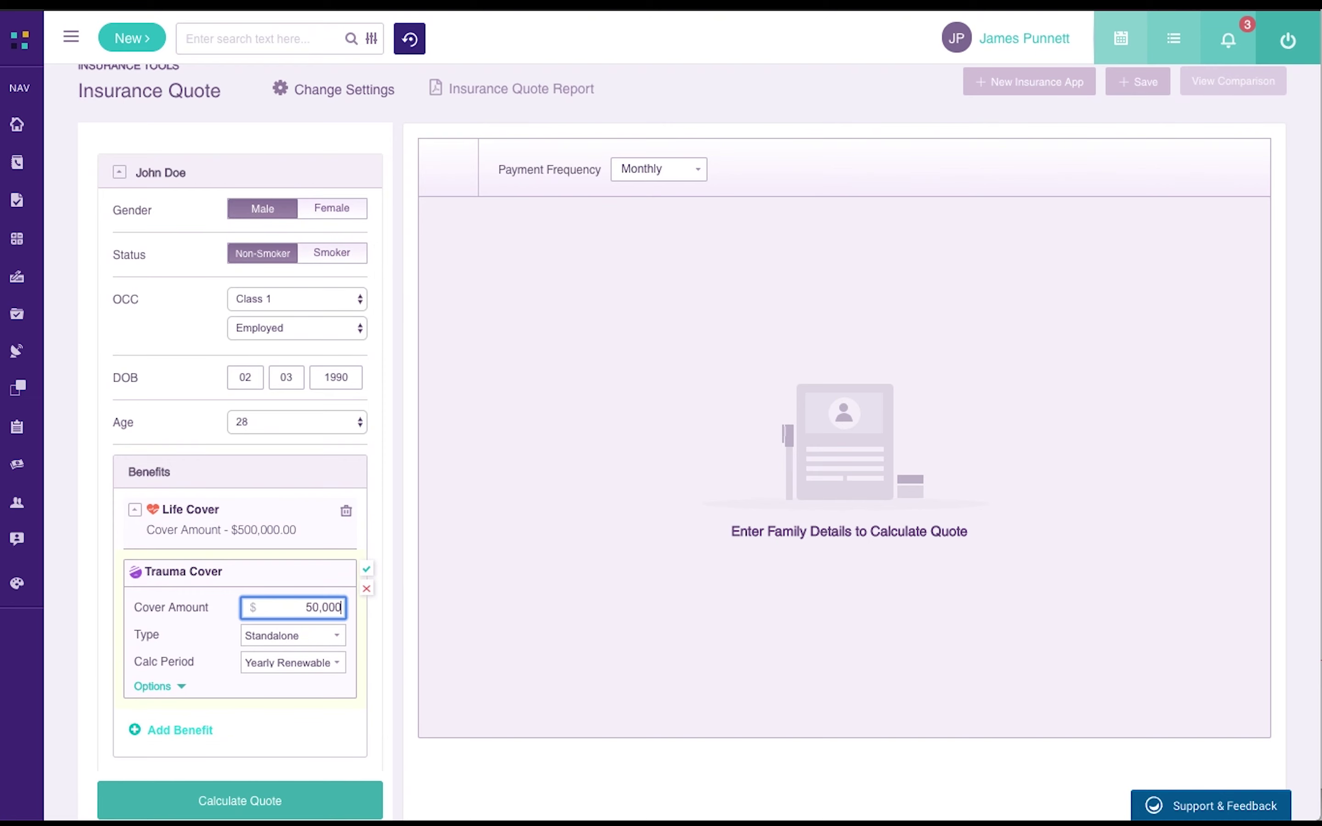
pyautogui.click(292, 634)
pyautogui.click(325, 609)
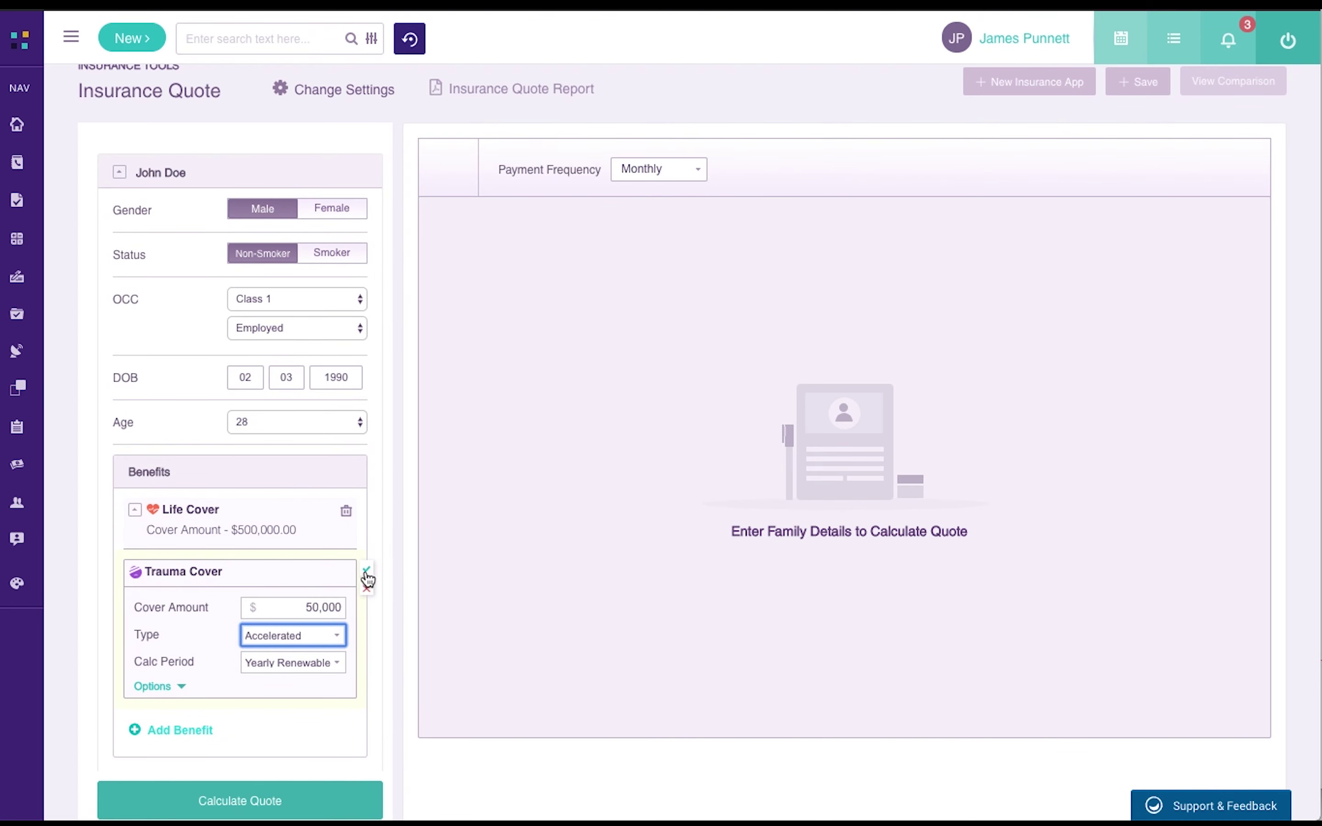
pyautogui.click(365, 570)
pyautogui.scroll(-1, 274, 749)
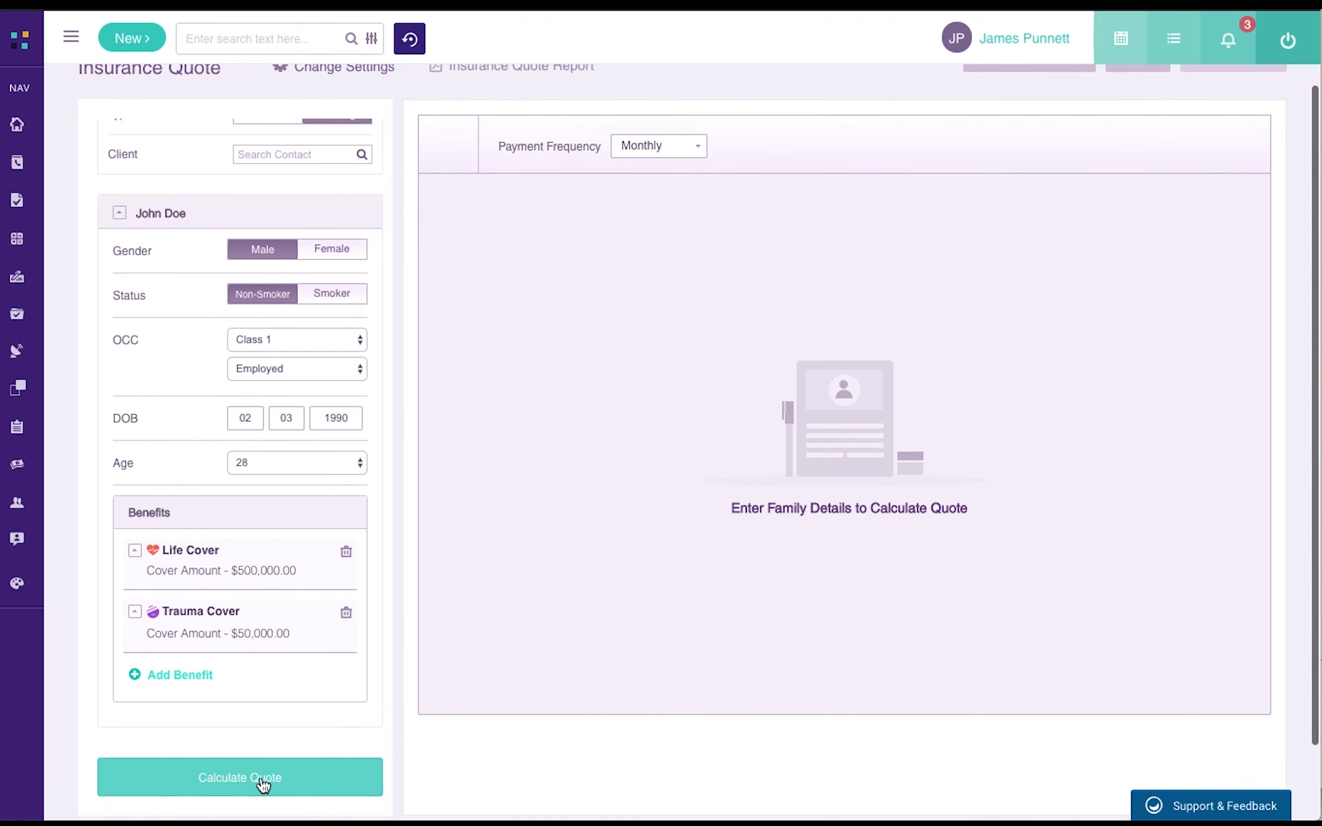
pyautogui.click(240, 777)
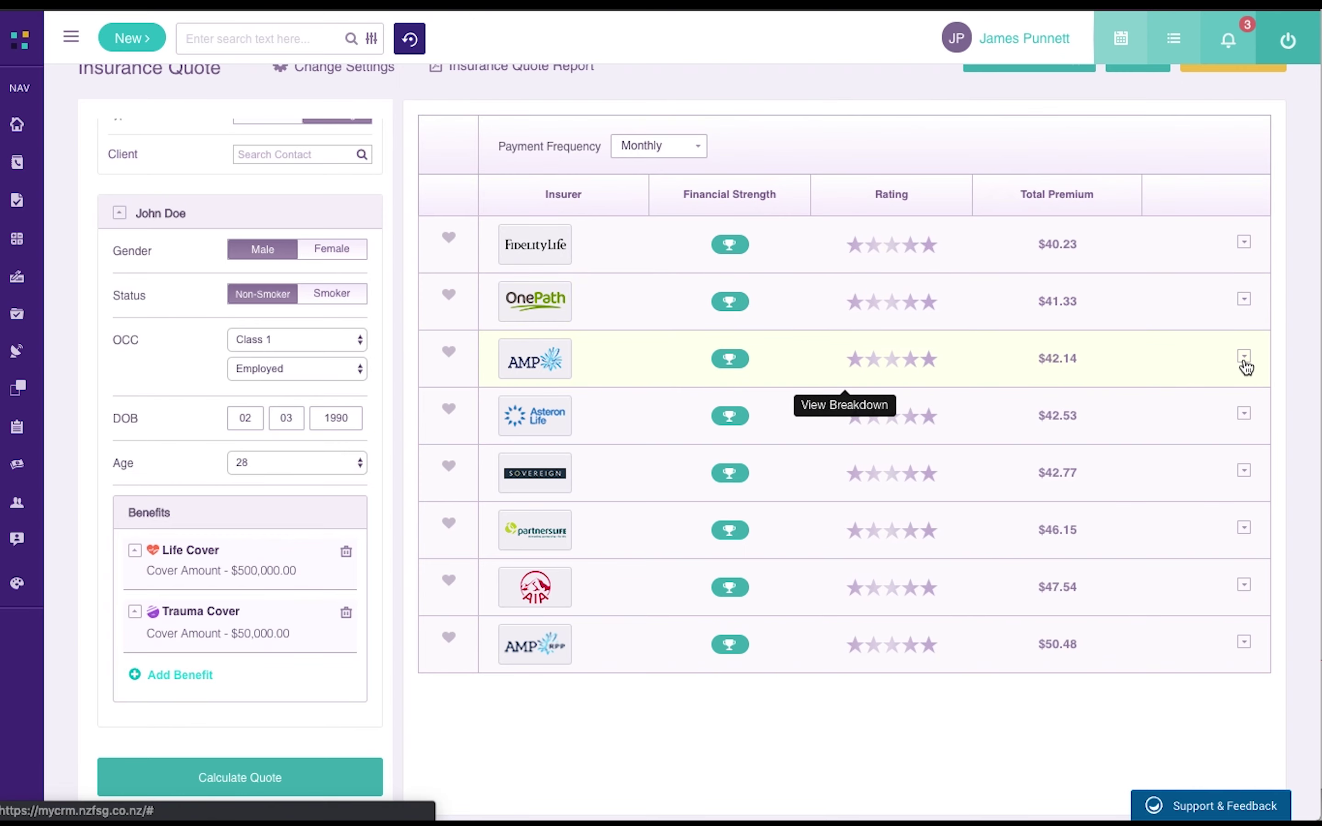
# Examine the premium breakdown of the AMP quote priced at $42.14 per month.
pyautogui.click(1244, 358)
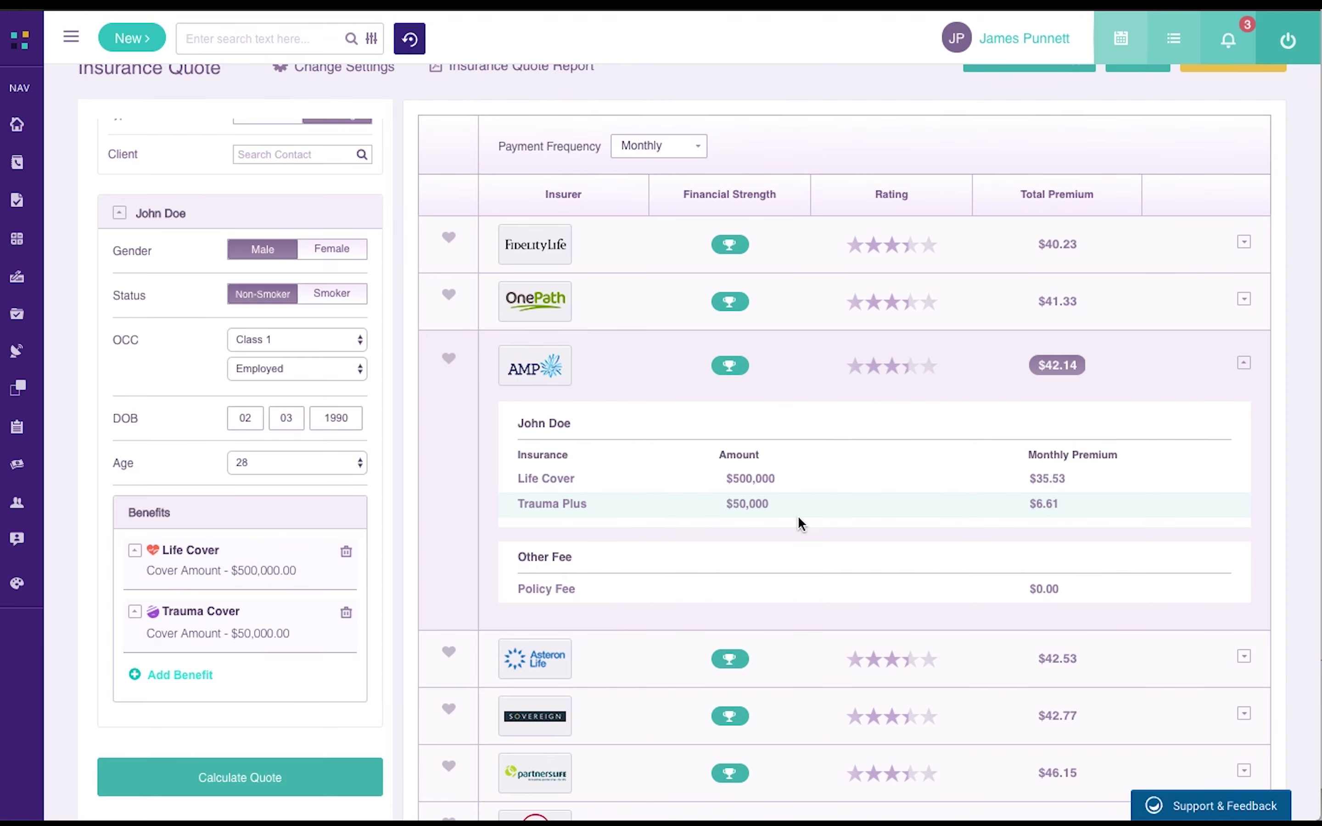
pyautogui.scroll(3, 1019, 554)
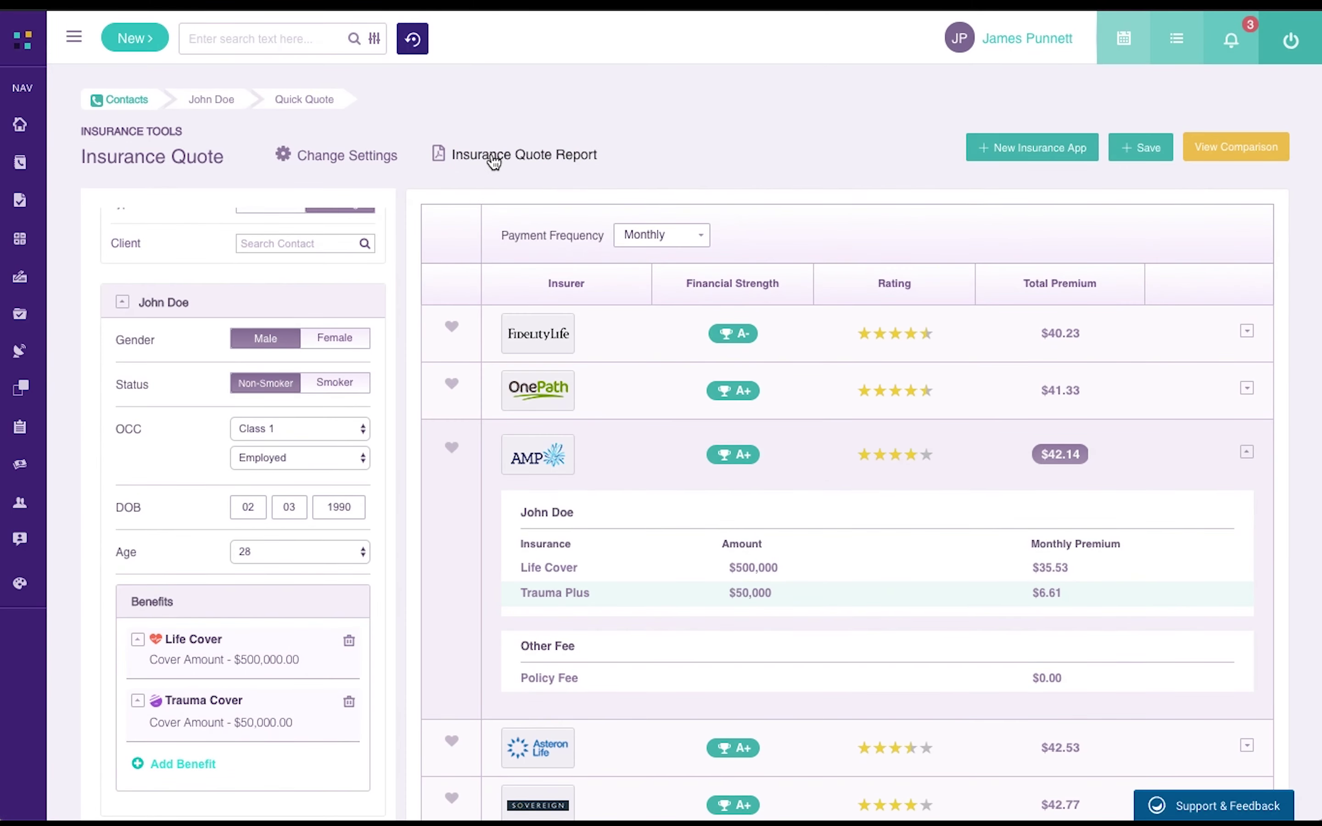
# Fill in an insurance quote report recommending Asteron for Underwriting reasons, and close the report without downloading or emailing it.
pyautogui.click(493, 163)
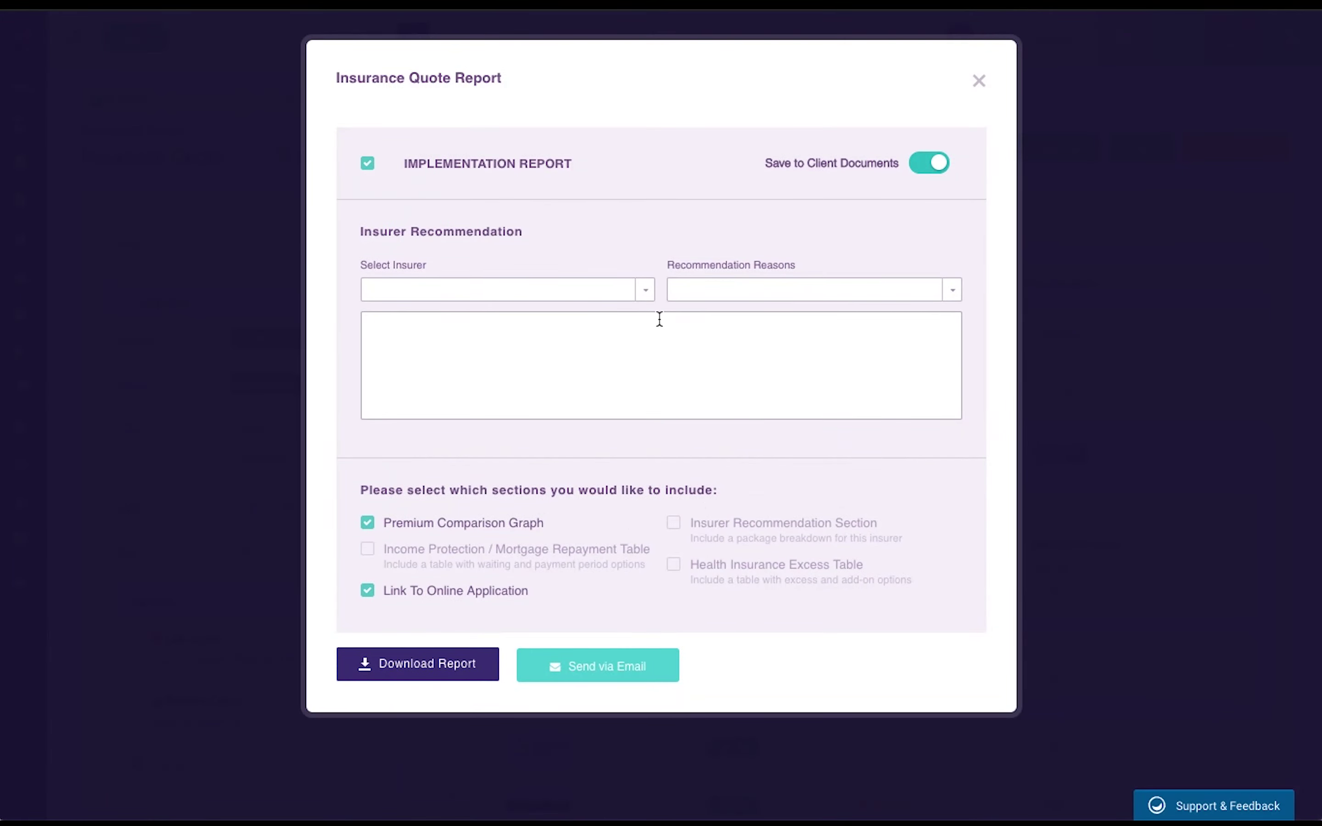
pyautogui.click(593, 295)
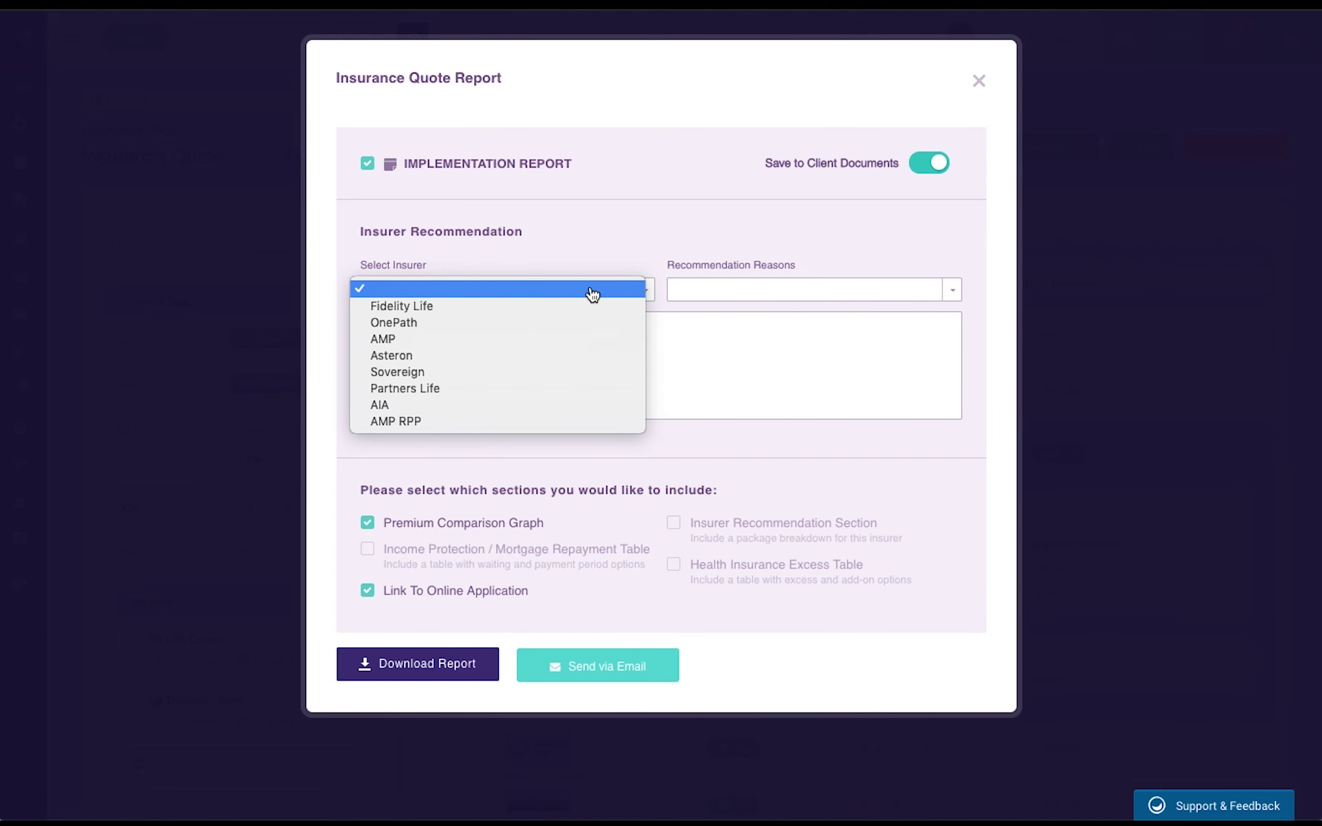
pyautogui.click(558, 358)
pyautogui.click(807, 292)
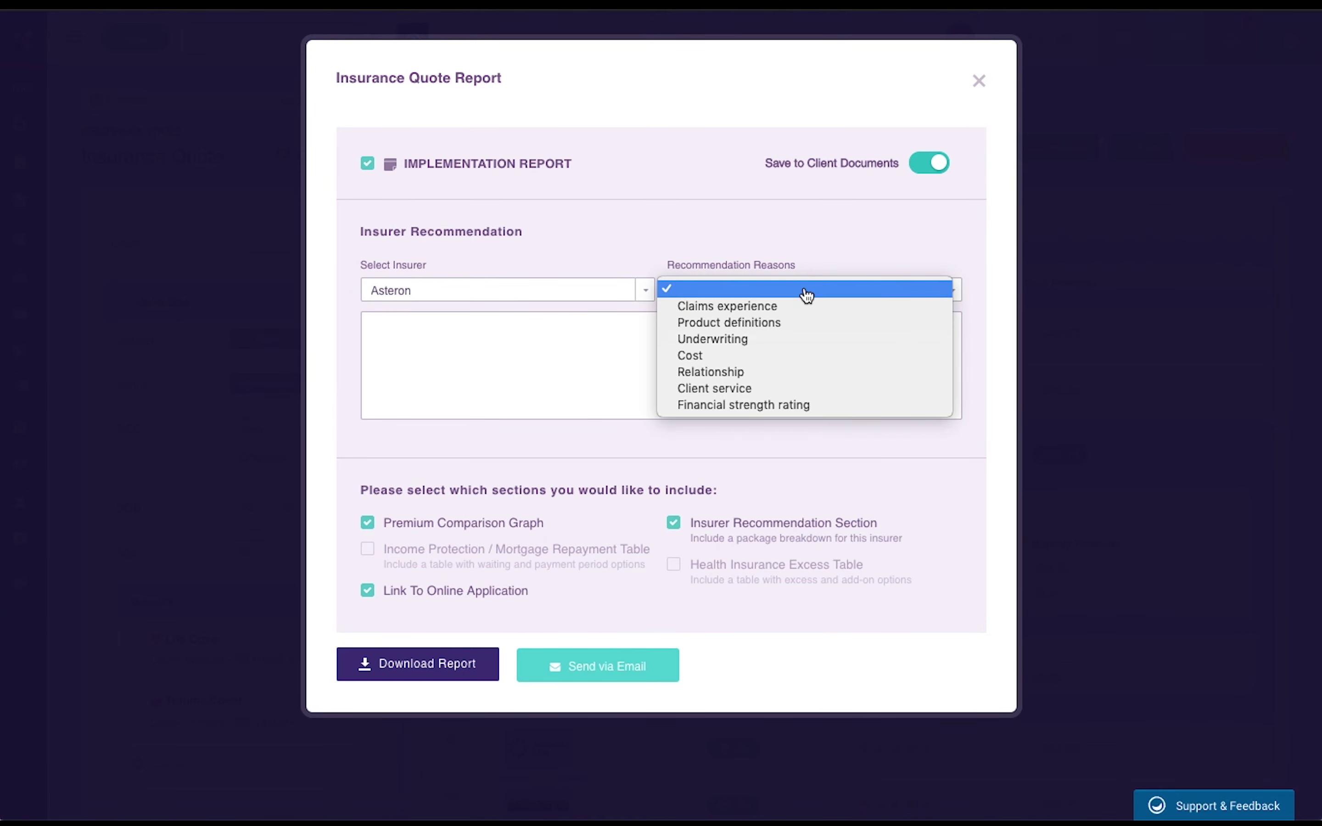
pyautogui.click(792, 346)
pyautogui.click(452, 393)
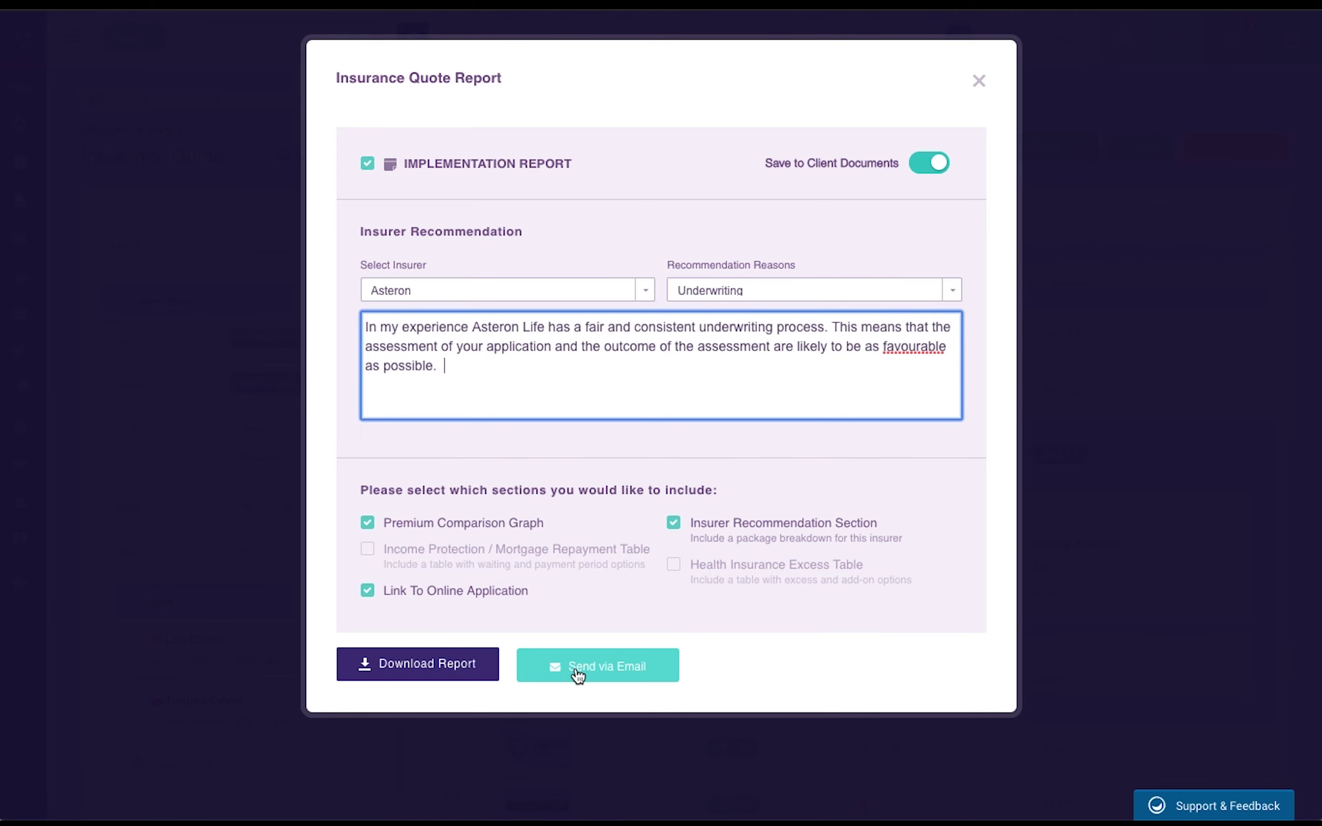
pyautogui.click(979, 83)
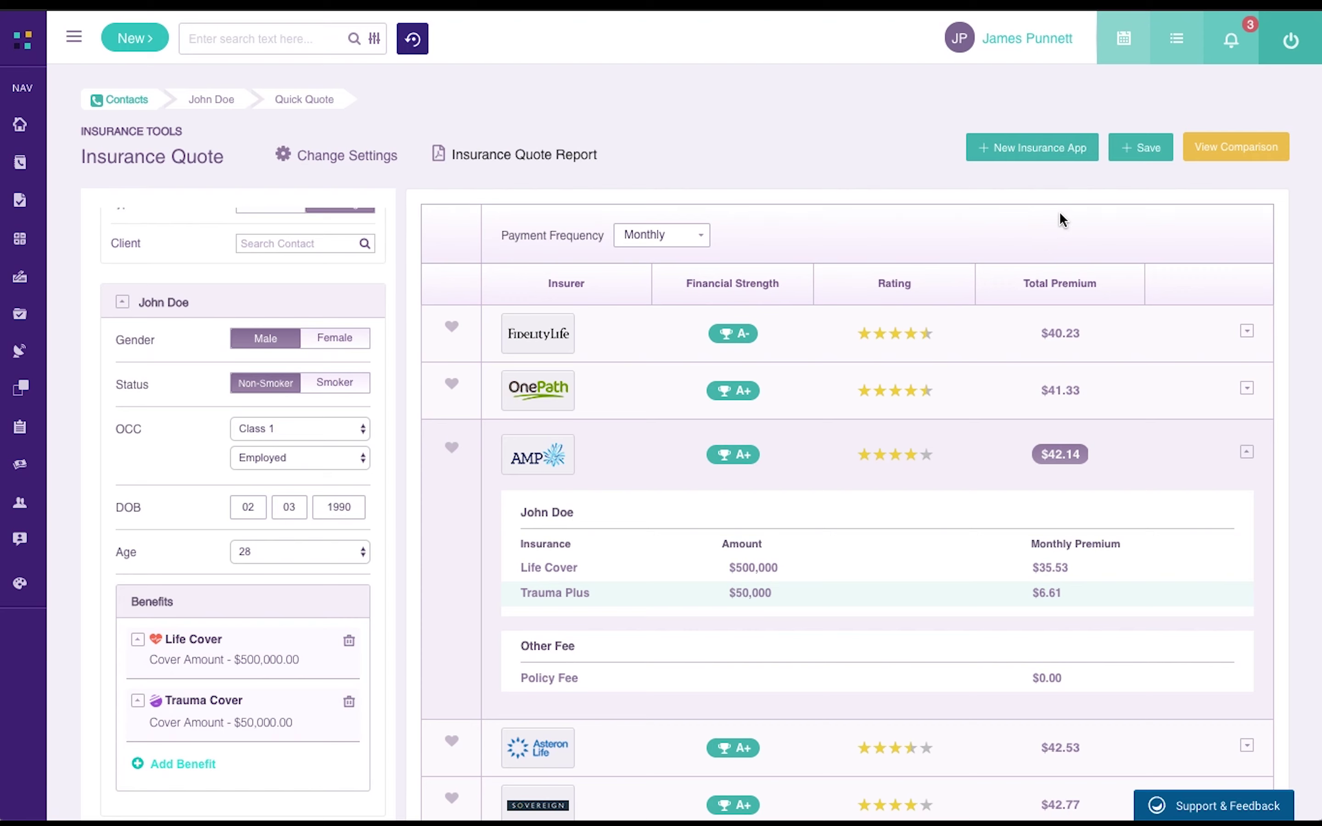
# Save the quote and create a new insurance application from it with Asteron Life as the insurer.
pyautogui.click(1032, 154)
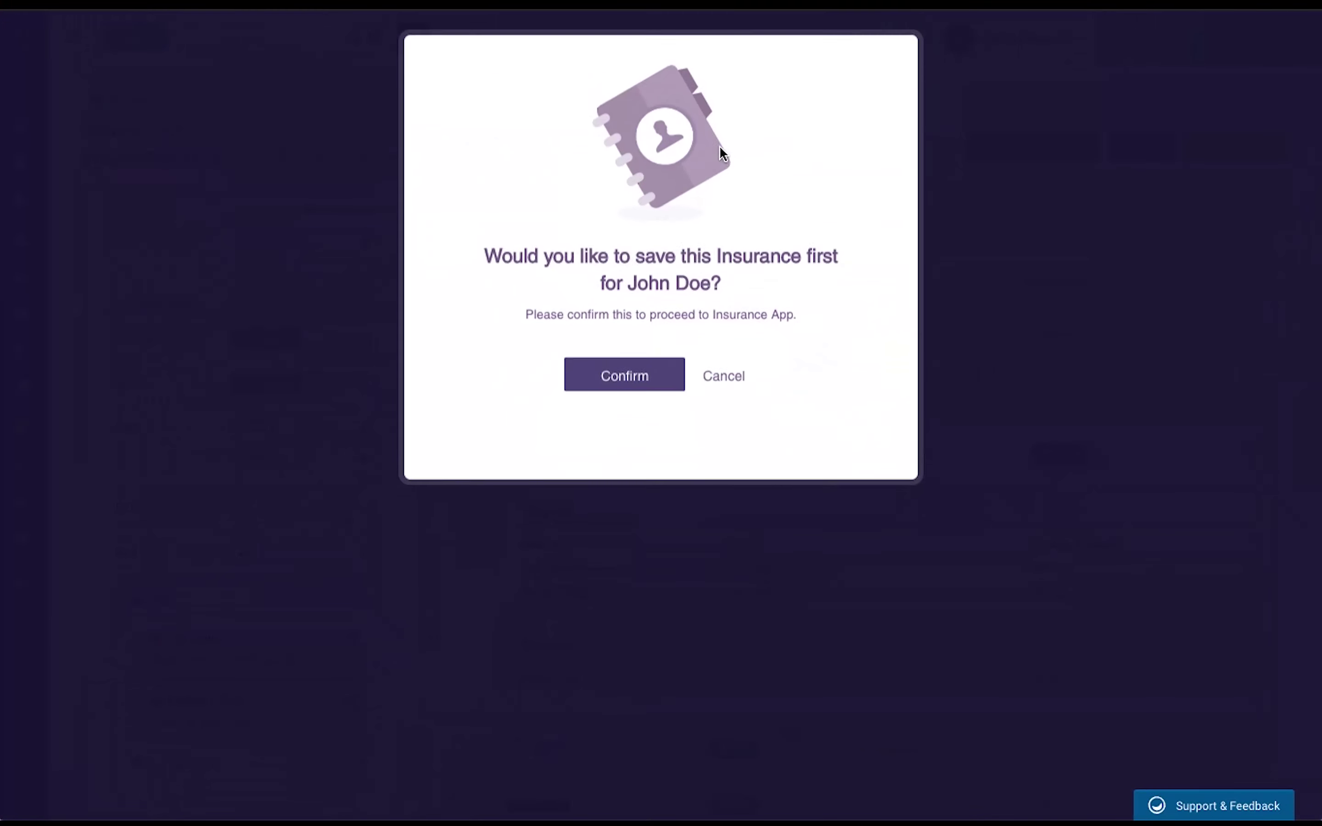
pyautogui.click(649, 387)
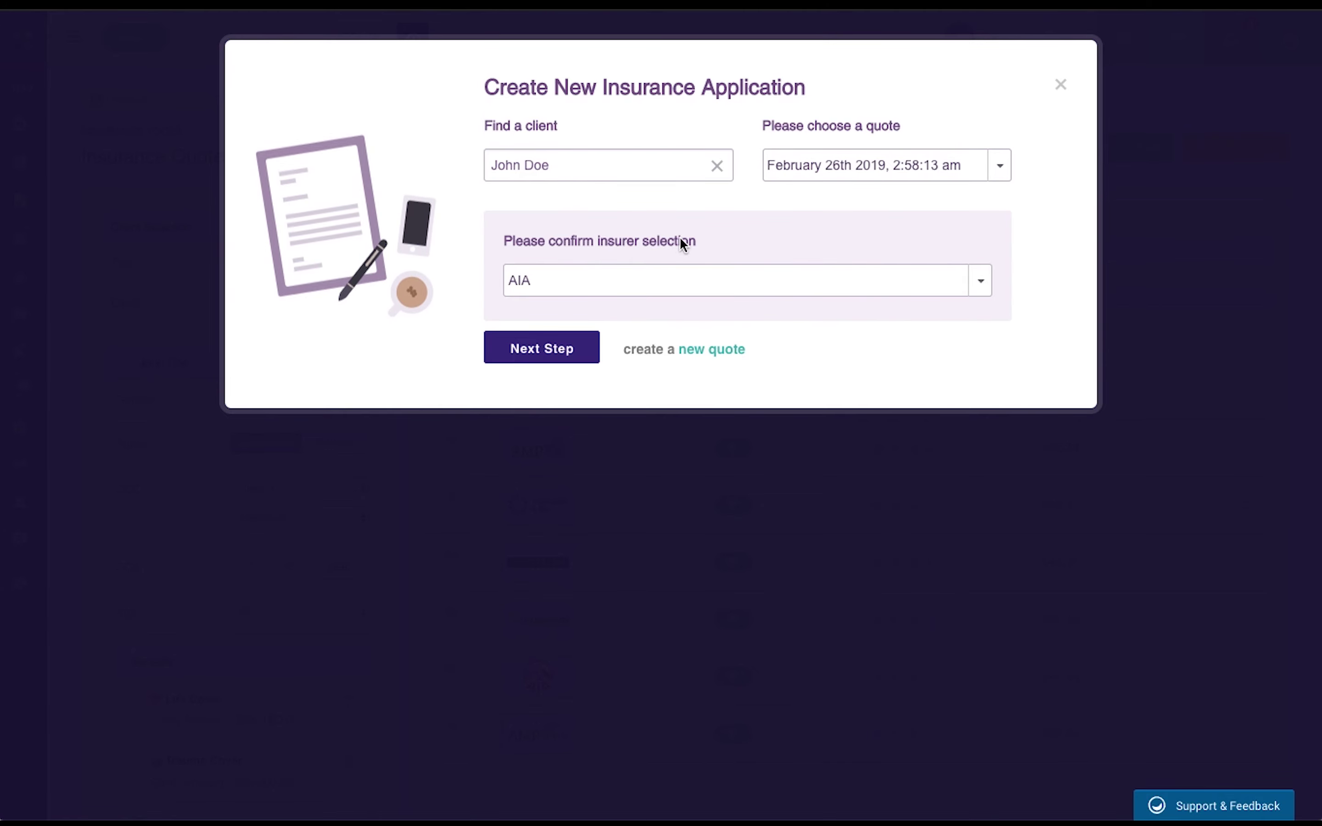
pyautogui.click(589, 280)
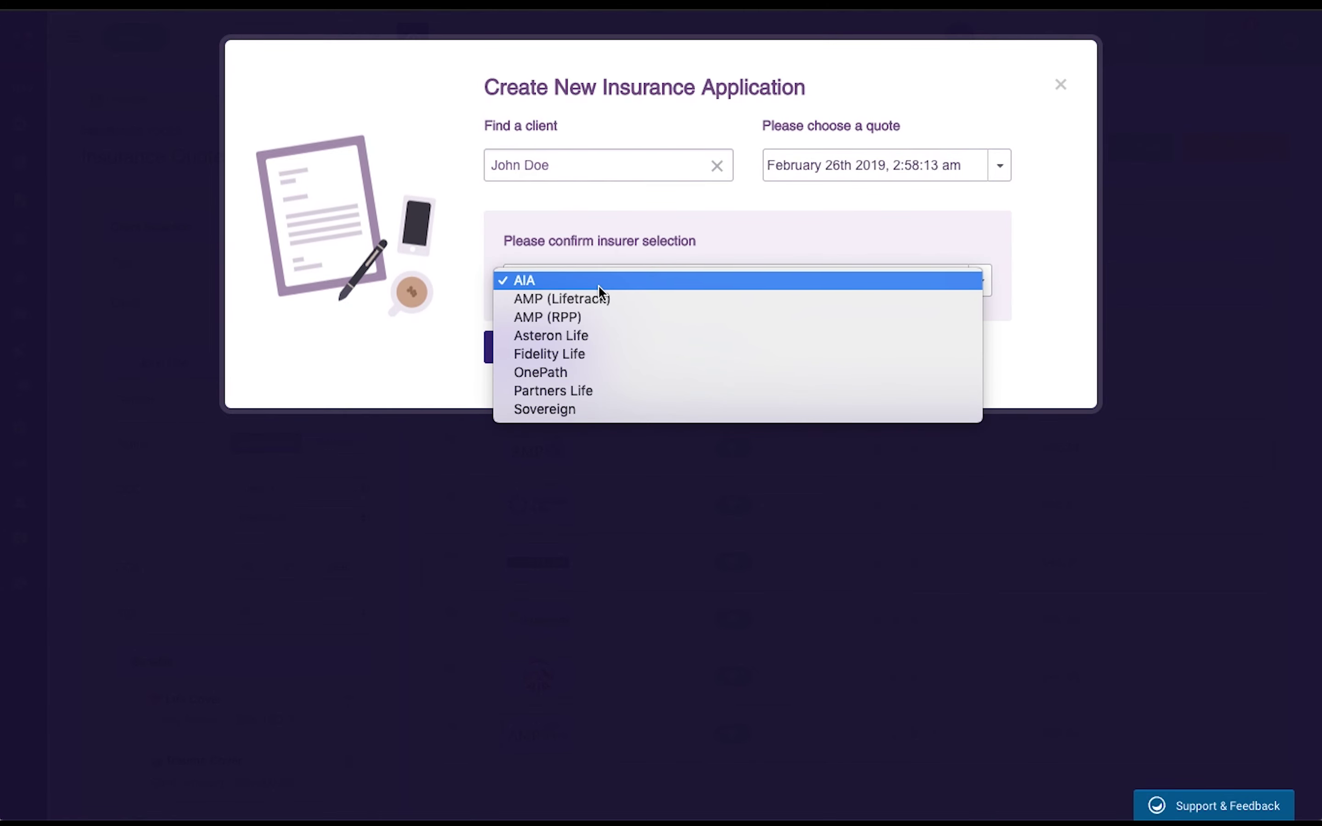
pyautogui.click(684, 336)
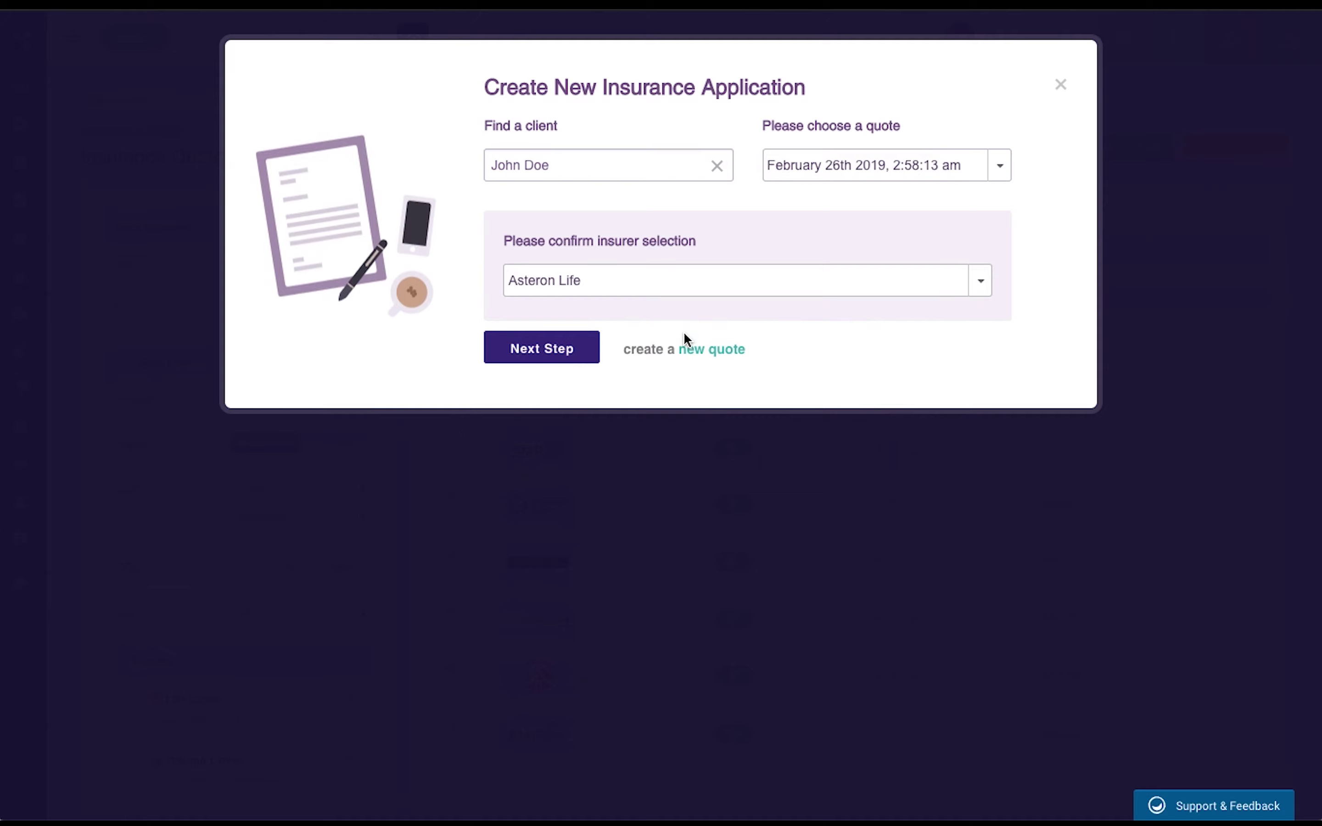
pyautogui.click(529, 354)
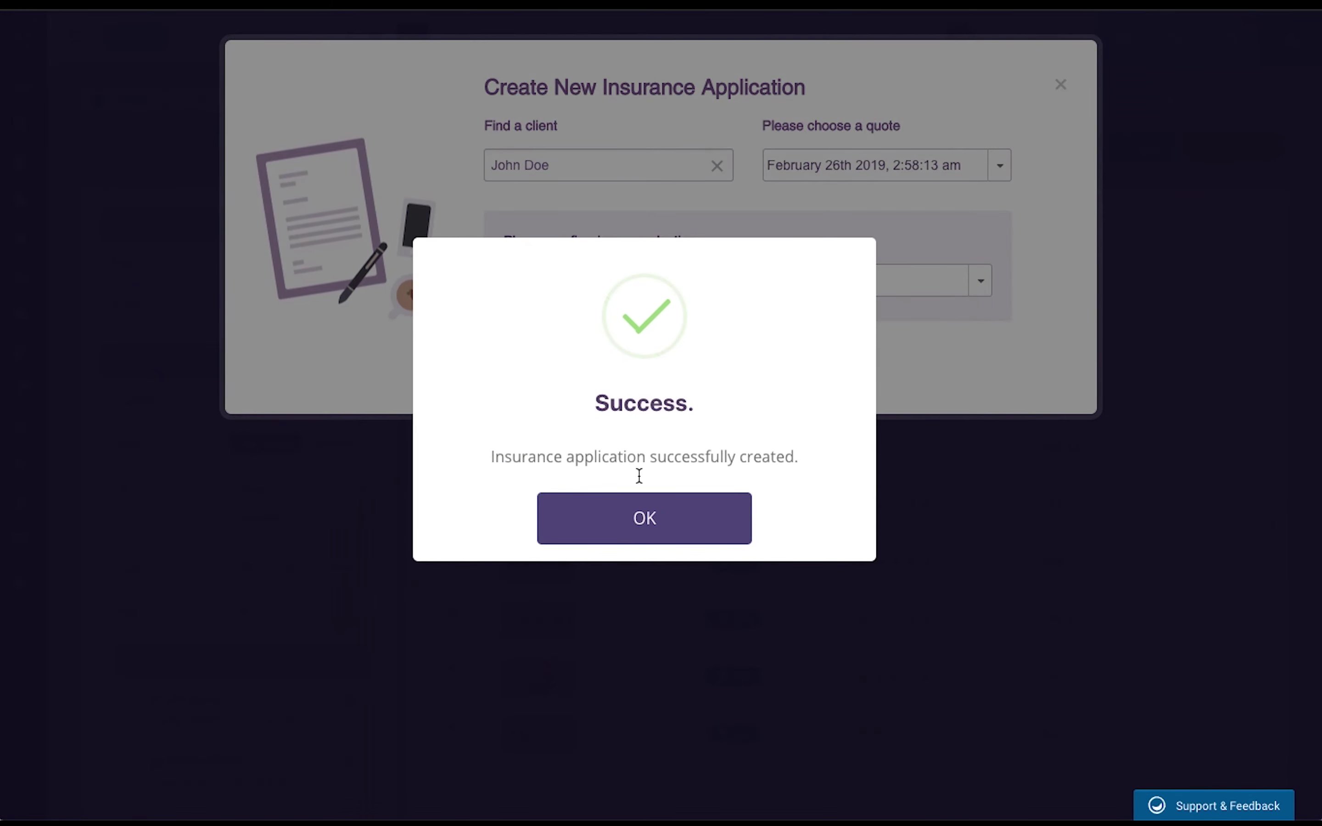
pyautogui.click(655, 522)
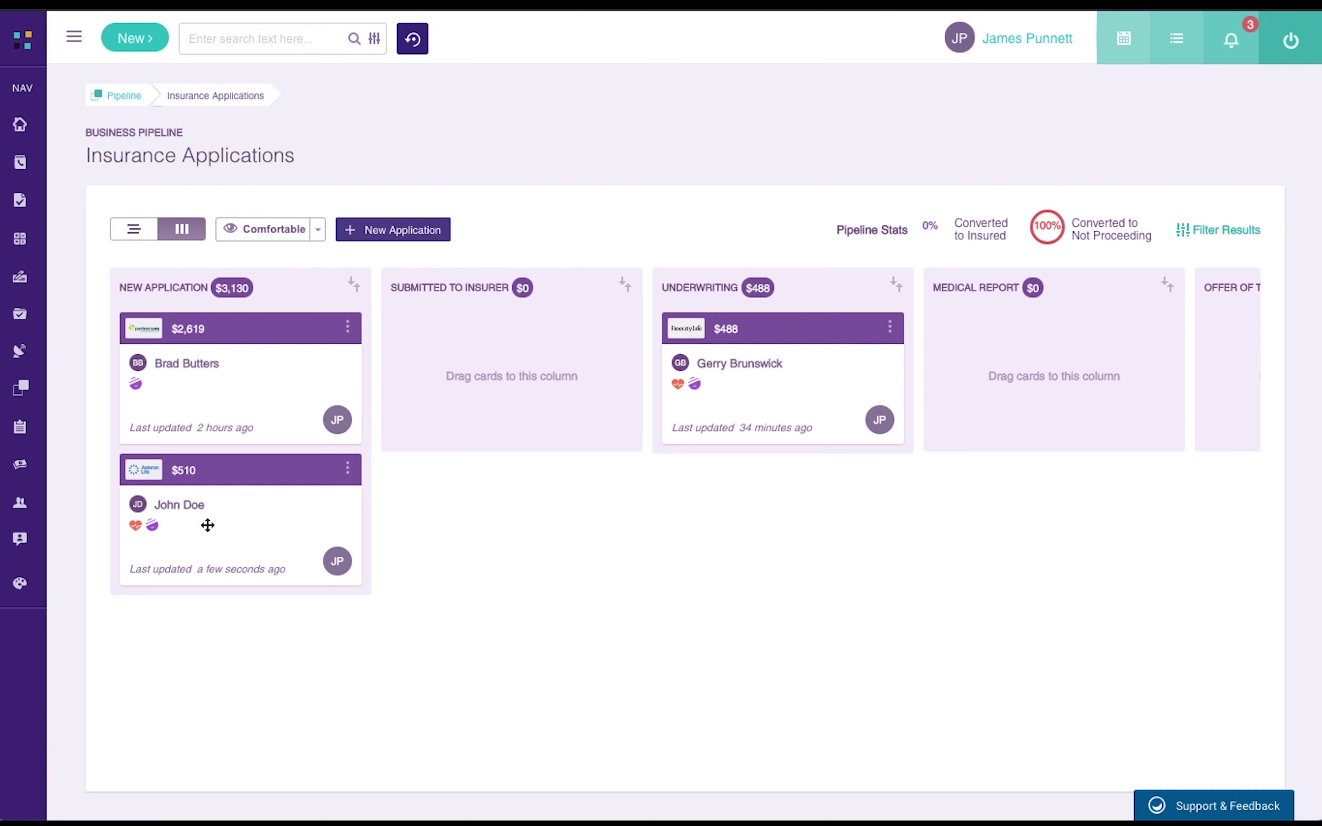
# Move the client's new Asteron Life application card to Submitted to Insurer and open its workbench.
pyautogui.moveTo(276, 494); pyautogui.dragTo(490, 384)
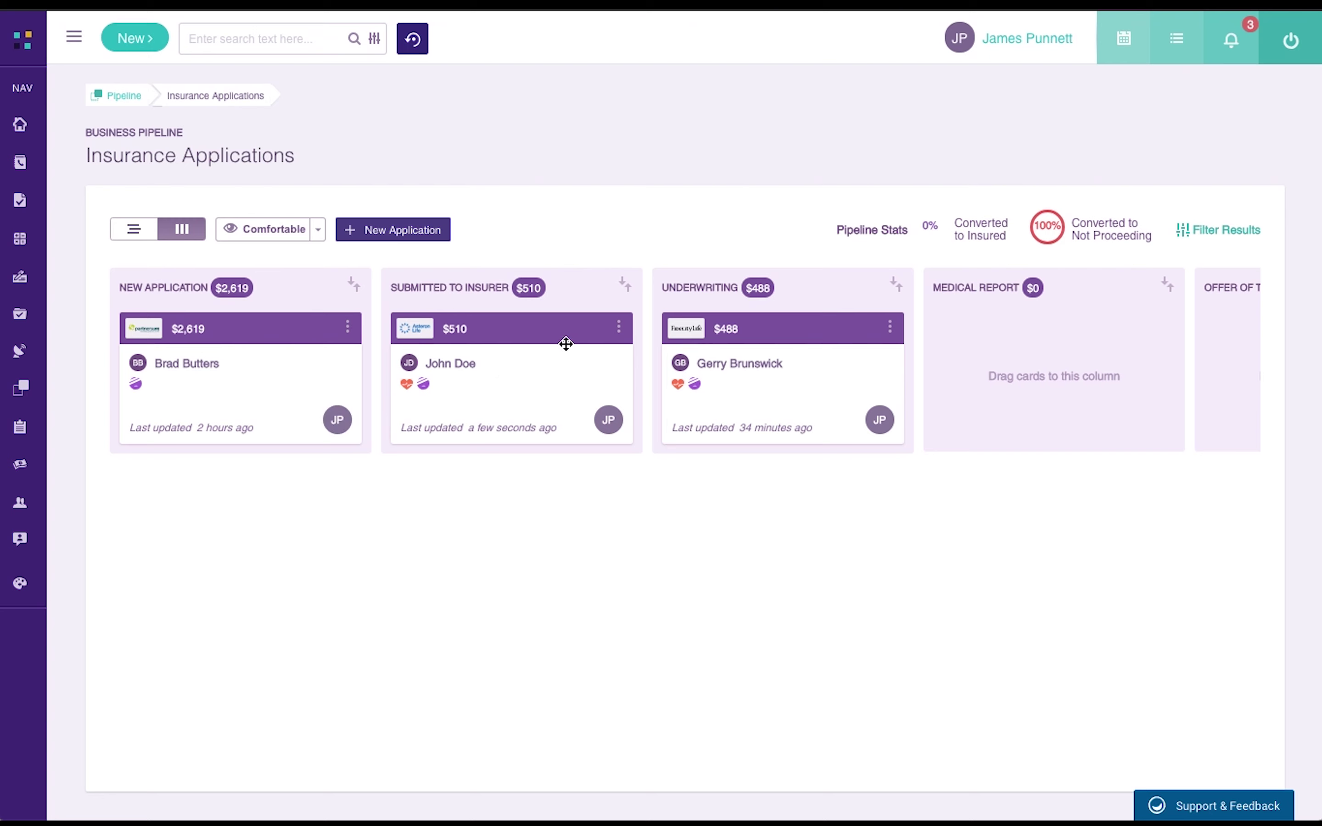
pyautogui.click(619, 327)
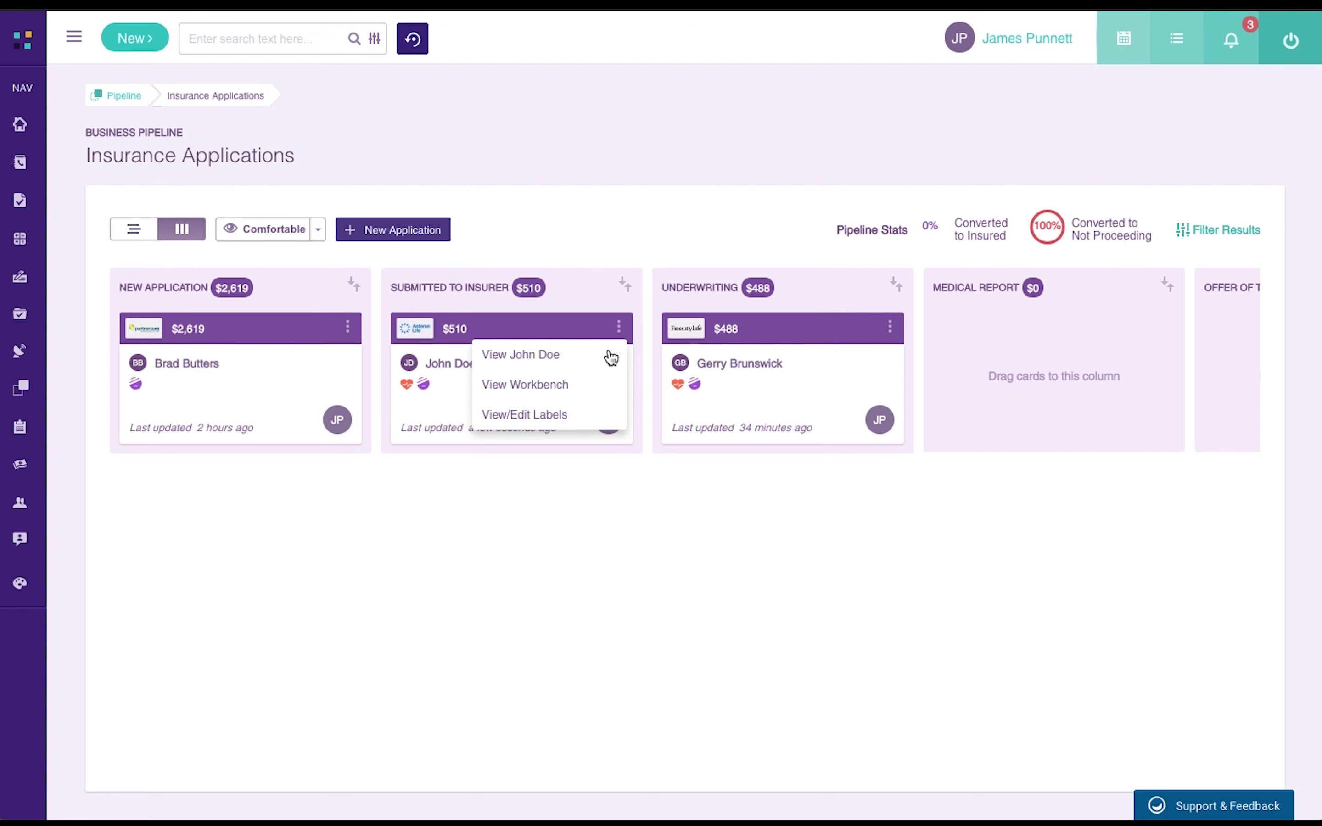
pyautogui.click(520, 388)
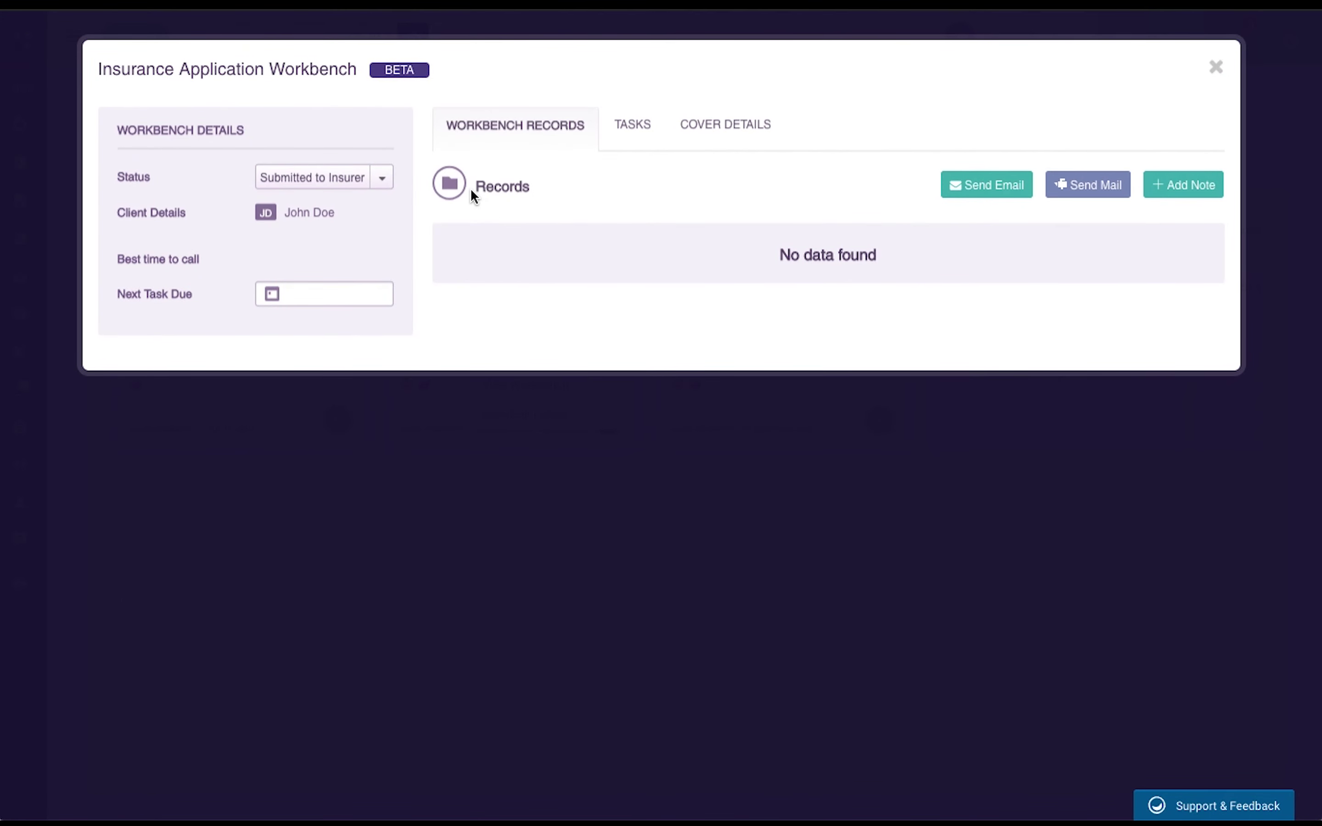
# Add a workbench note titled "Spoke to underwriter" with the content "They will need extra med info" and save it.
pyautogui.click(1193, 188)
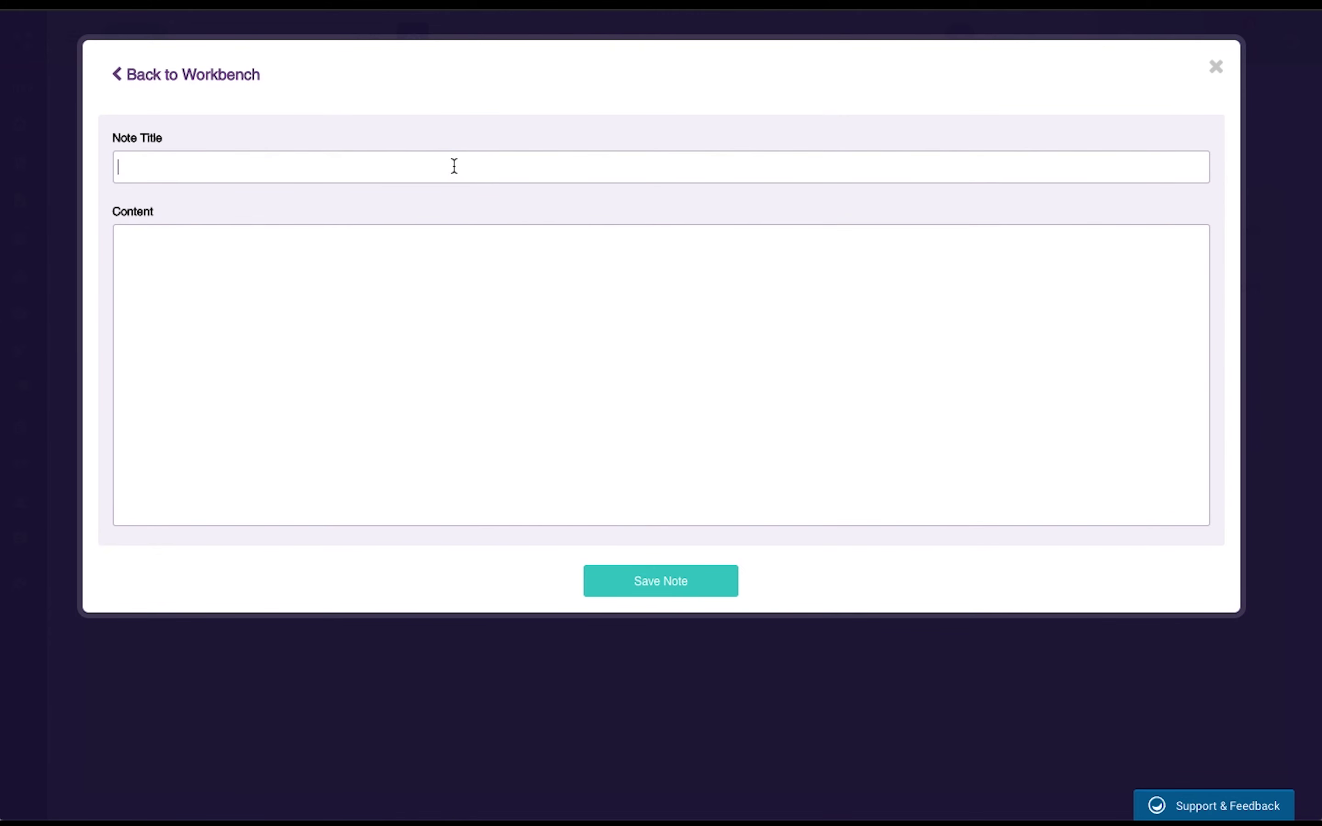
pyautogui.write('Spoke to underwriter')
pyautogui.click(406, 326)
pyautogui.write('They')
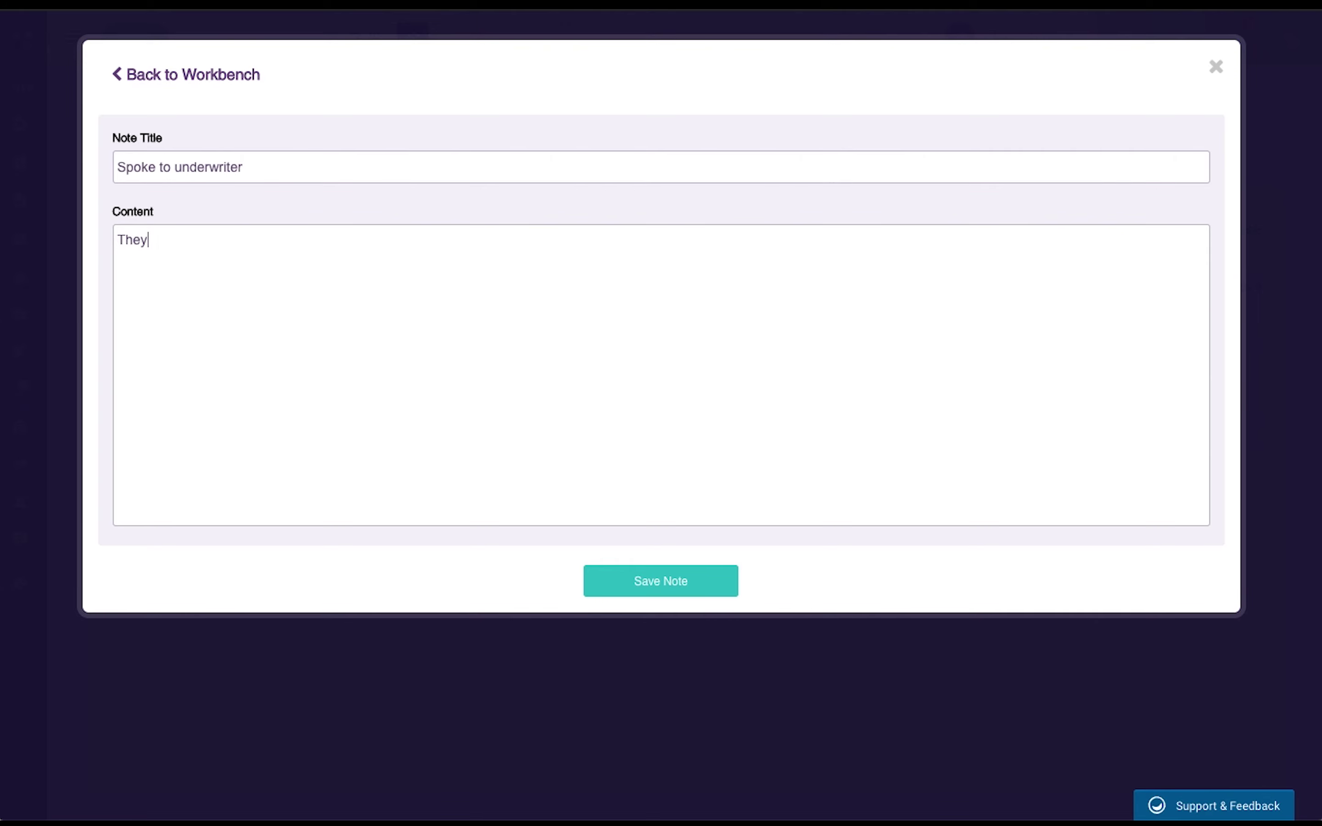
pyautogui.write(' will need extra med info')
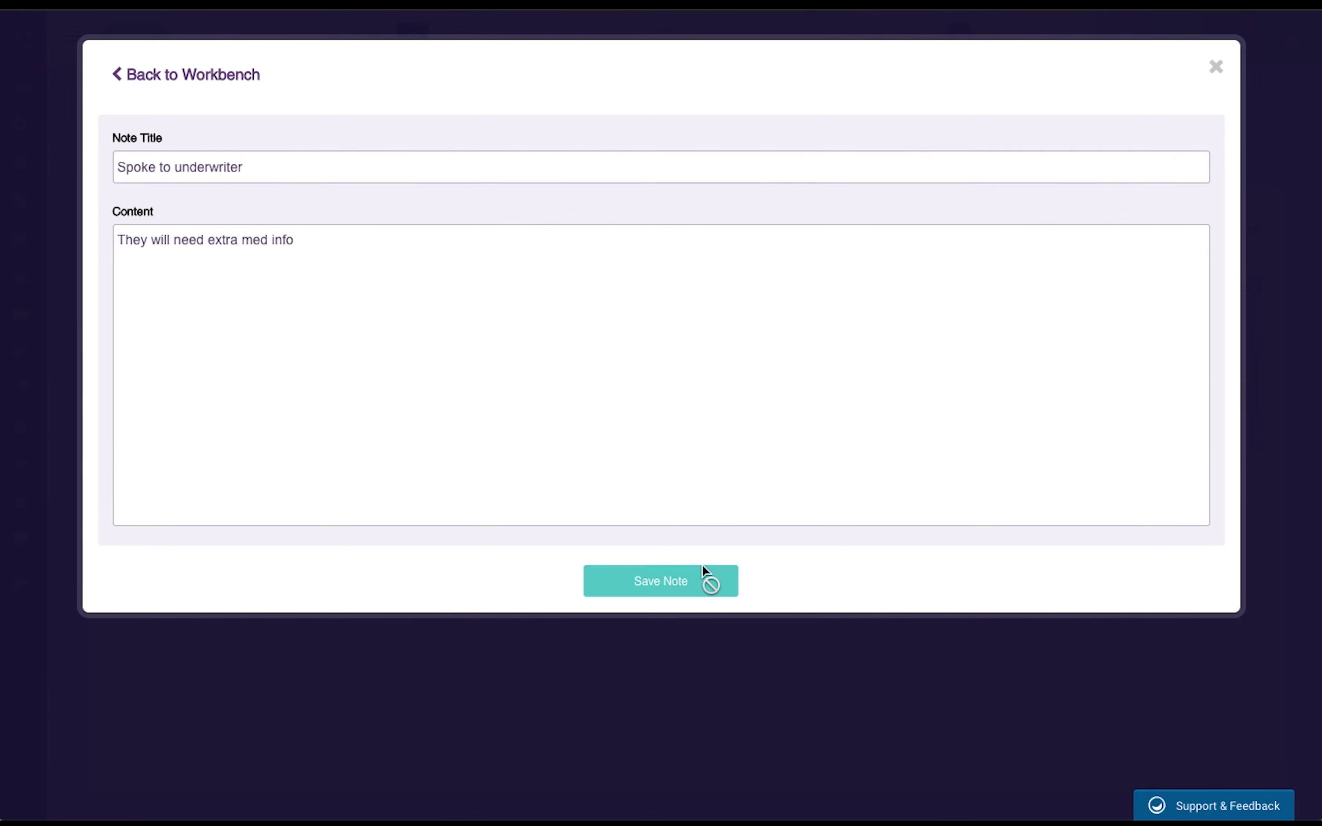
pyautogui.click(683, 578)
pyautogui.click(675, 516)
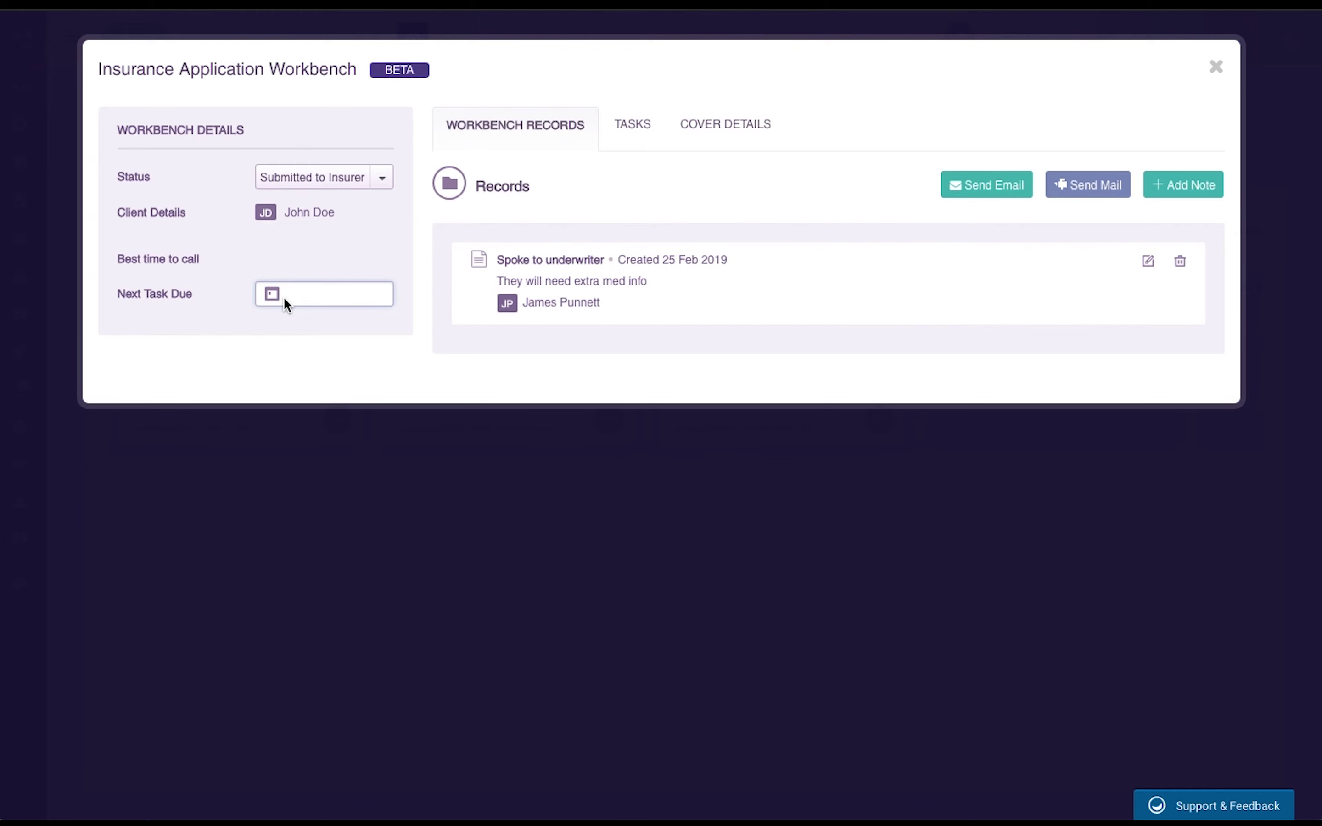
# Create a workbench task named "Call client follow up" due 27/02/2019, save it, and check the workbench records.
pyautogui.click(344, 178)
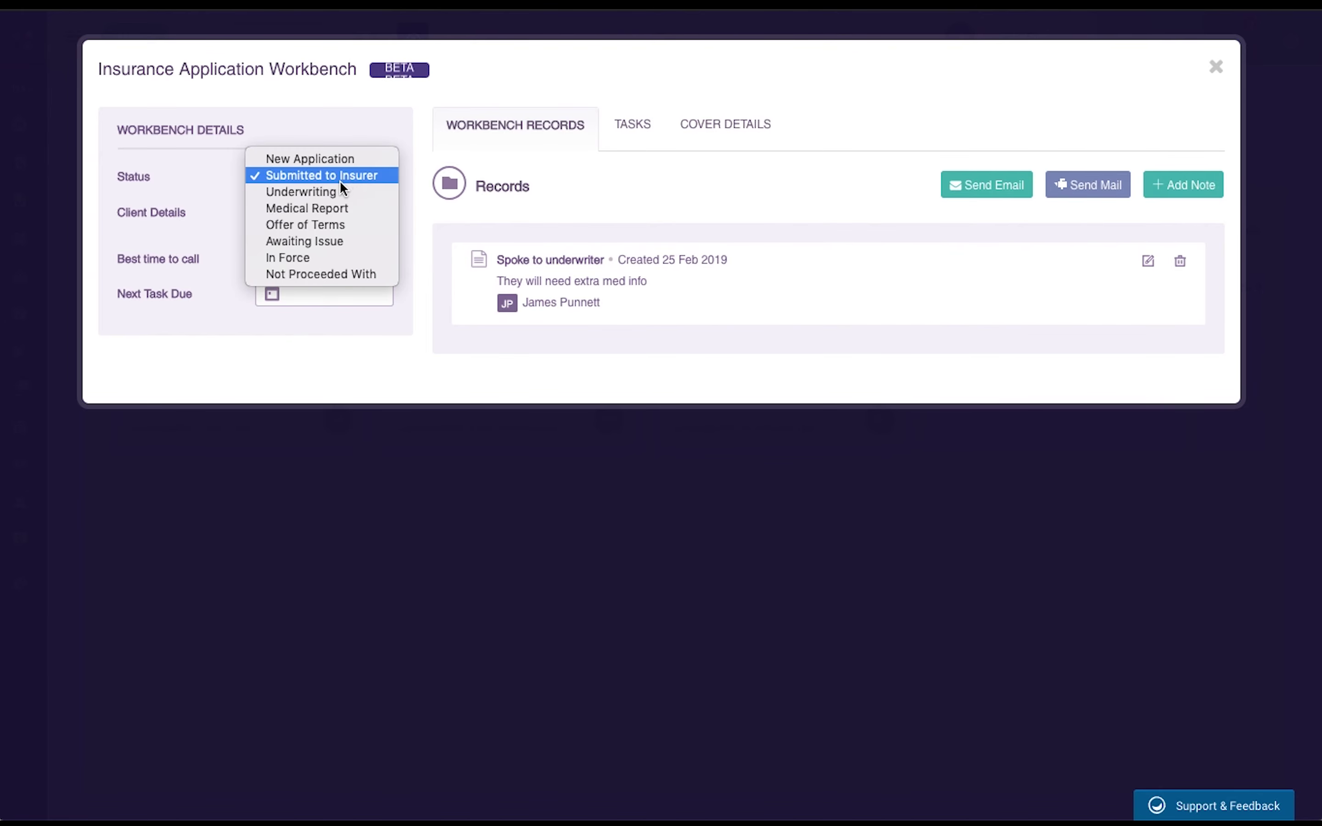
pyautogui.click(629, 124)
pyautogui.click(632, 124)
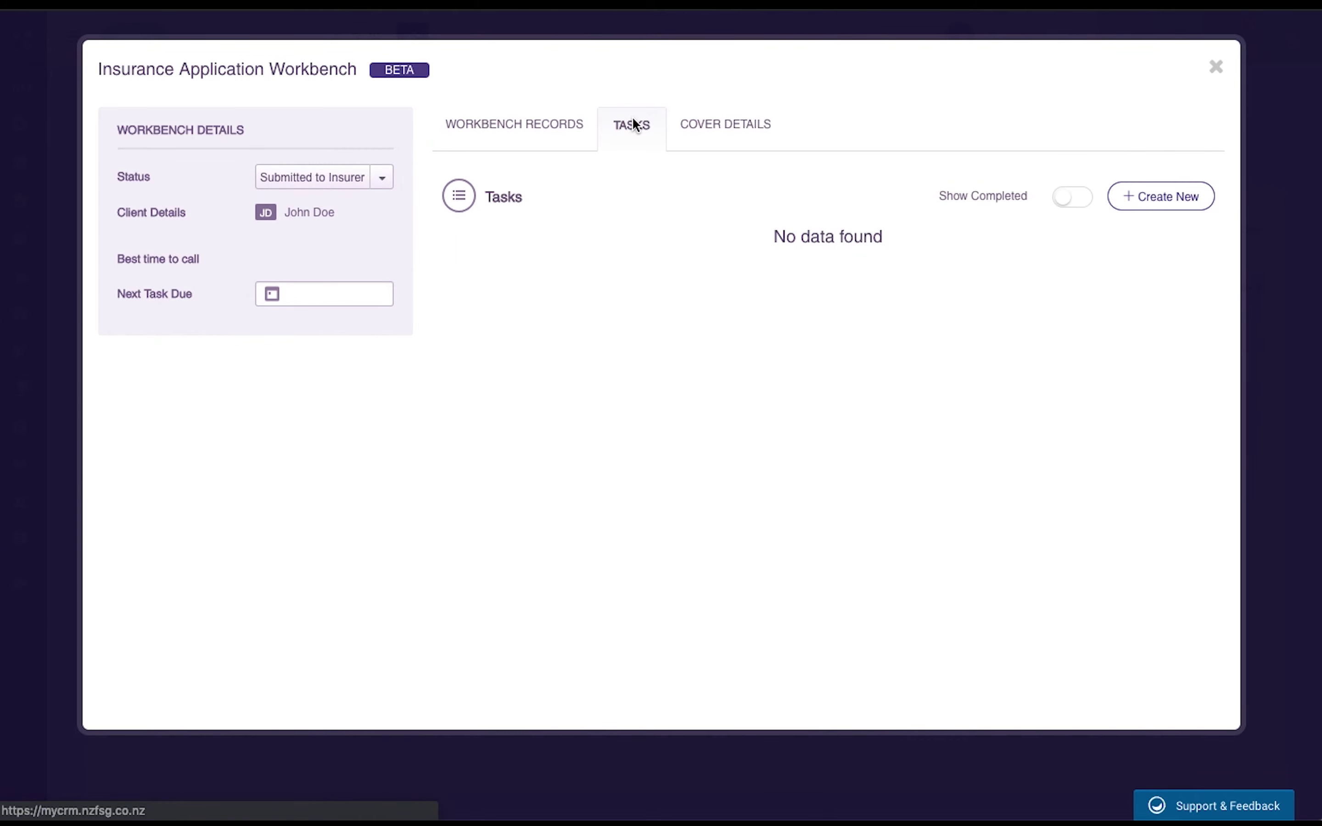
pyautogui.click(1169, 208)
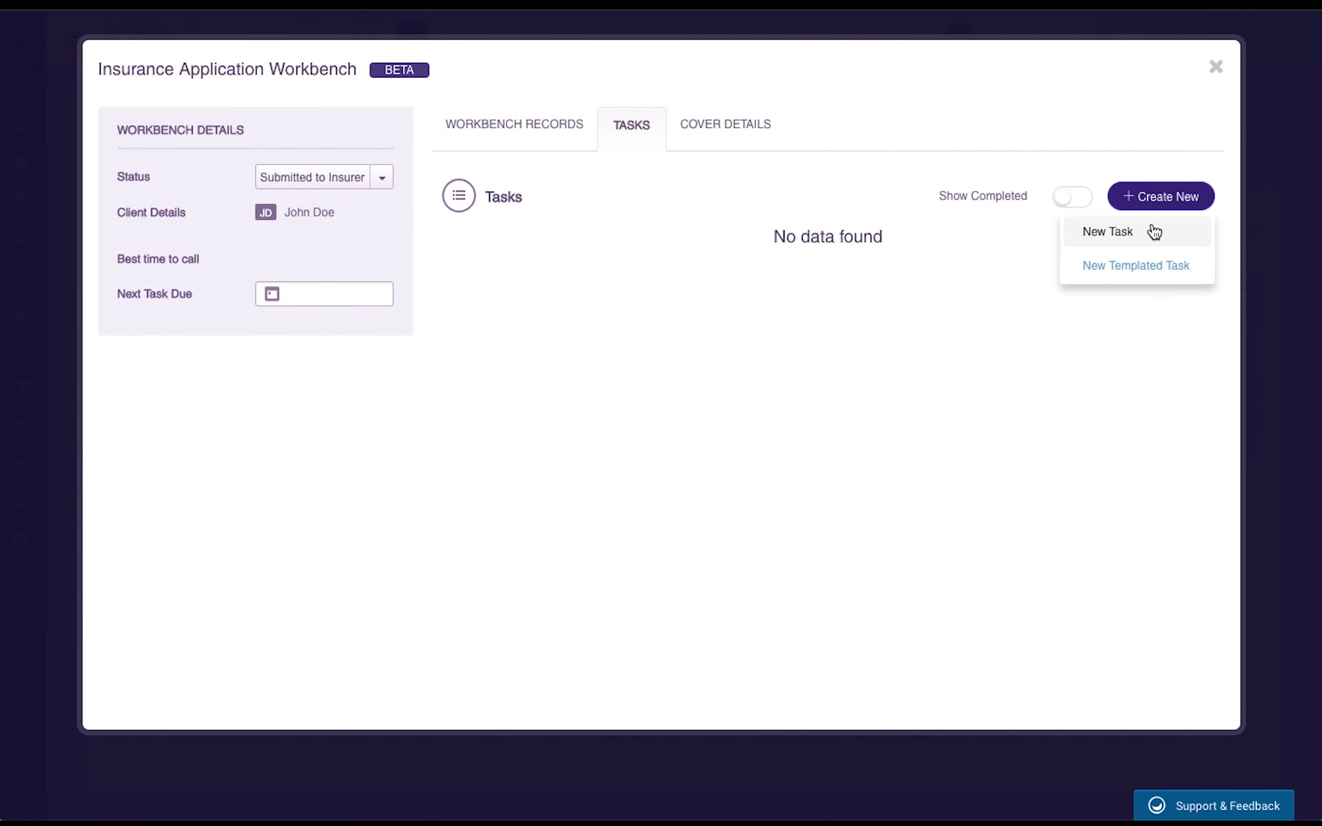
pyautogui.click(1124, 245)
pyautogui.click(356, 154)
pyautogui.write('Call client follow up')
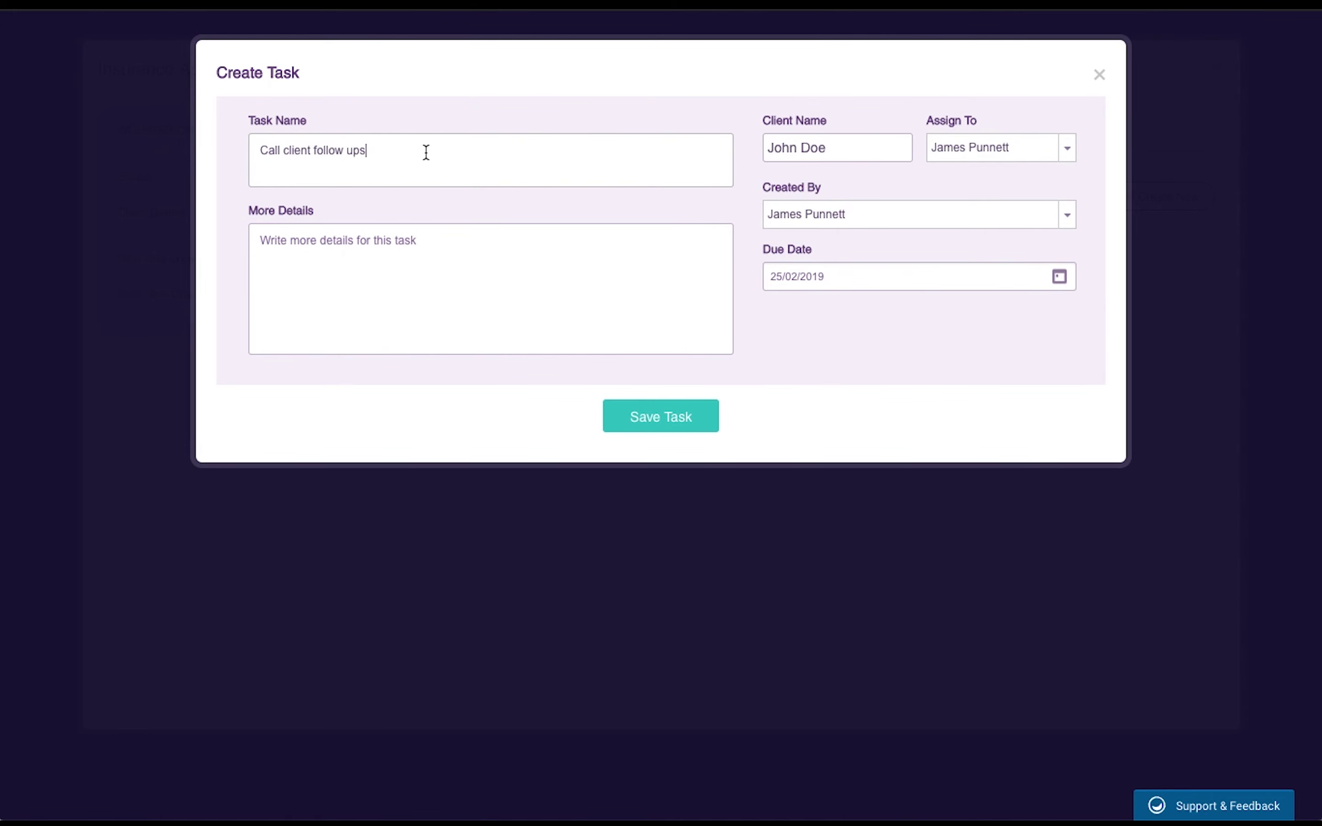
pyautogui.click(861, 275)
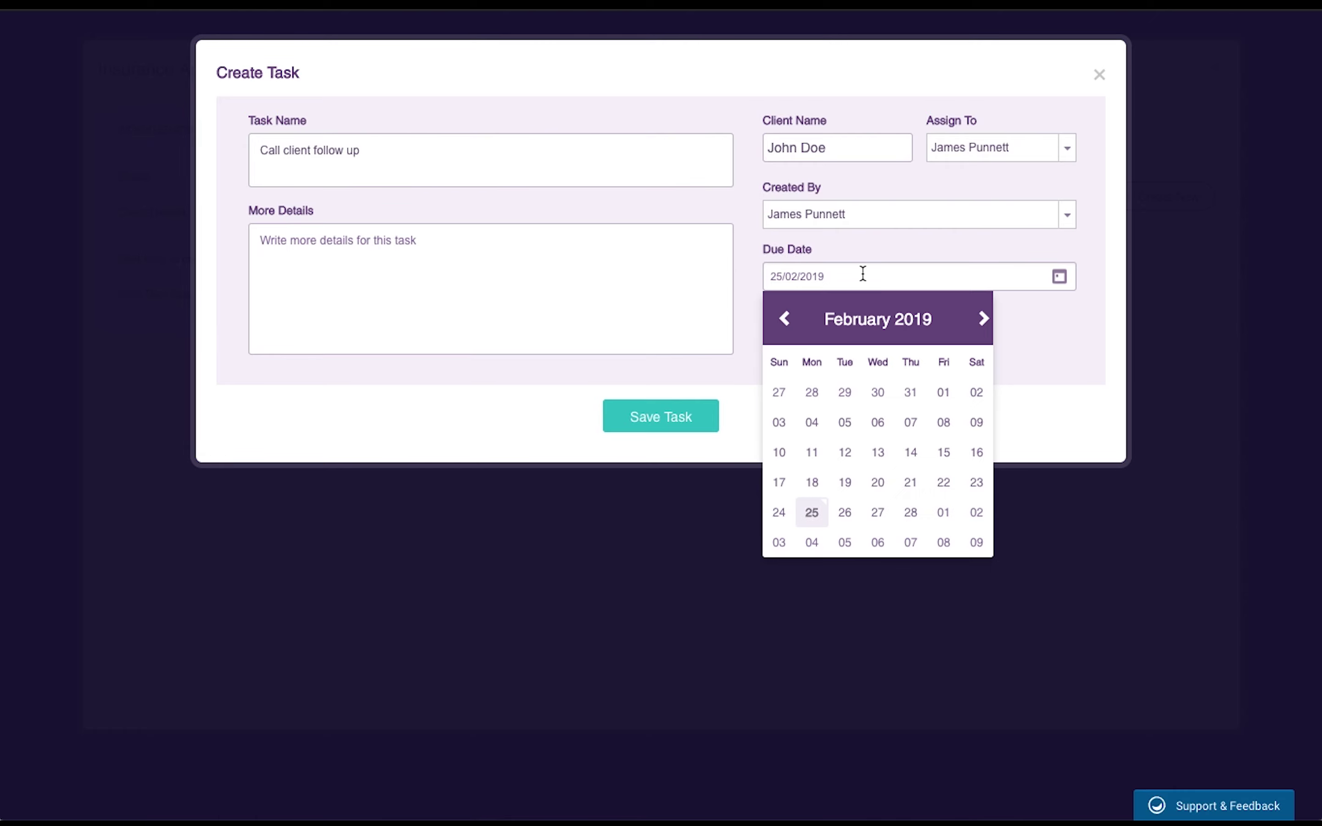
pyautogui.click(880, 513)
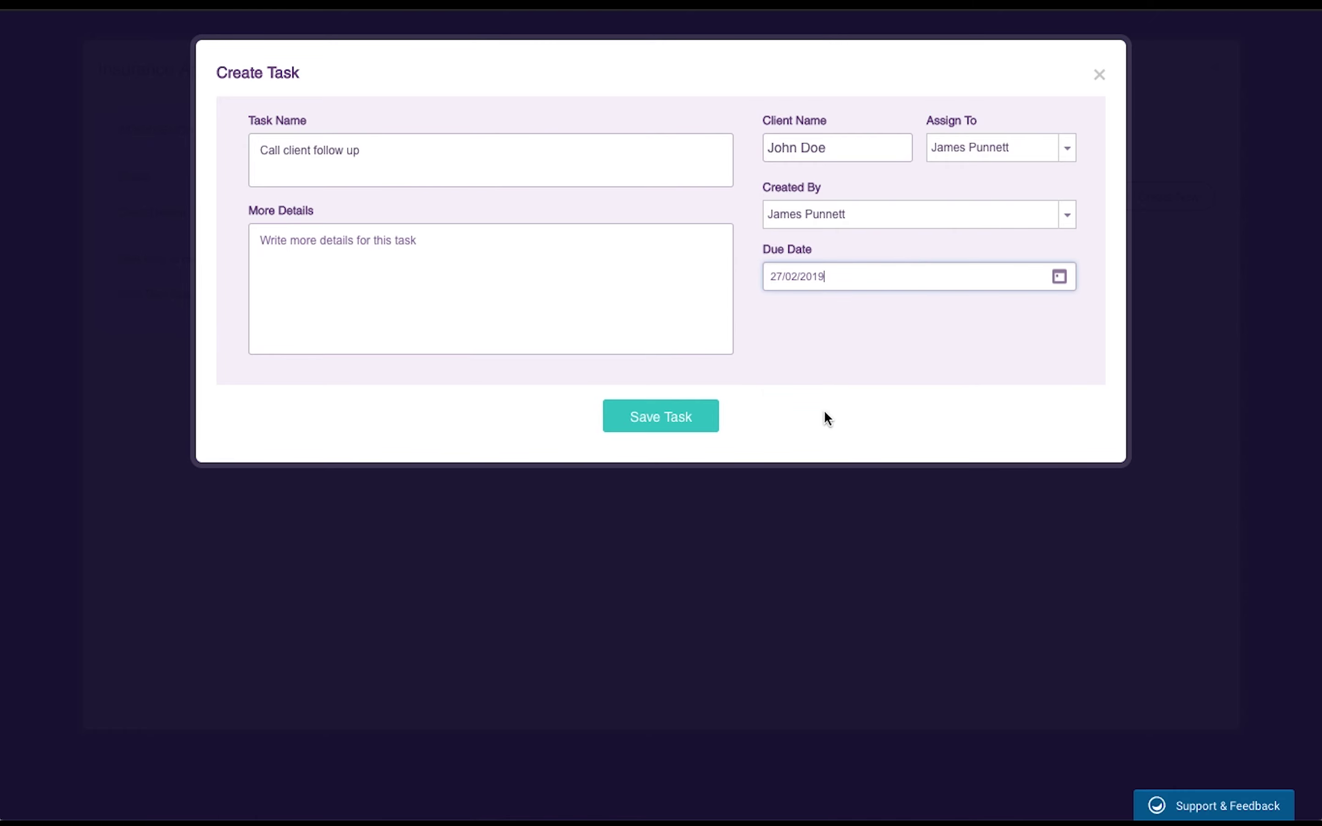
pyautogui.click(649, 417)
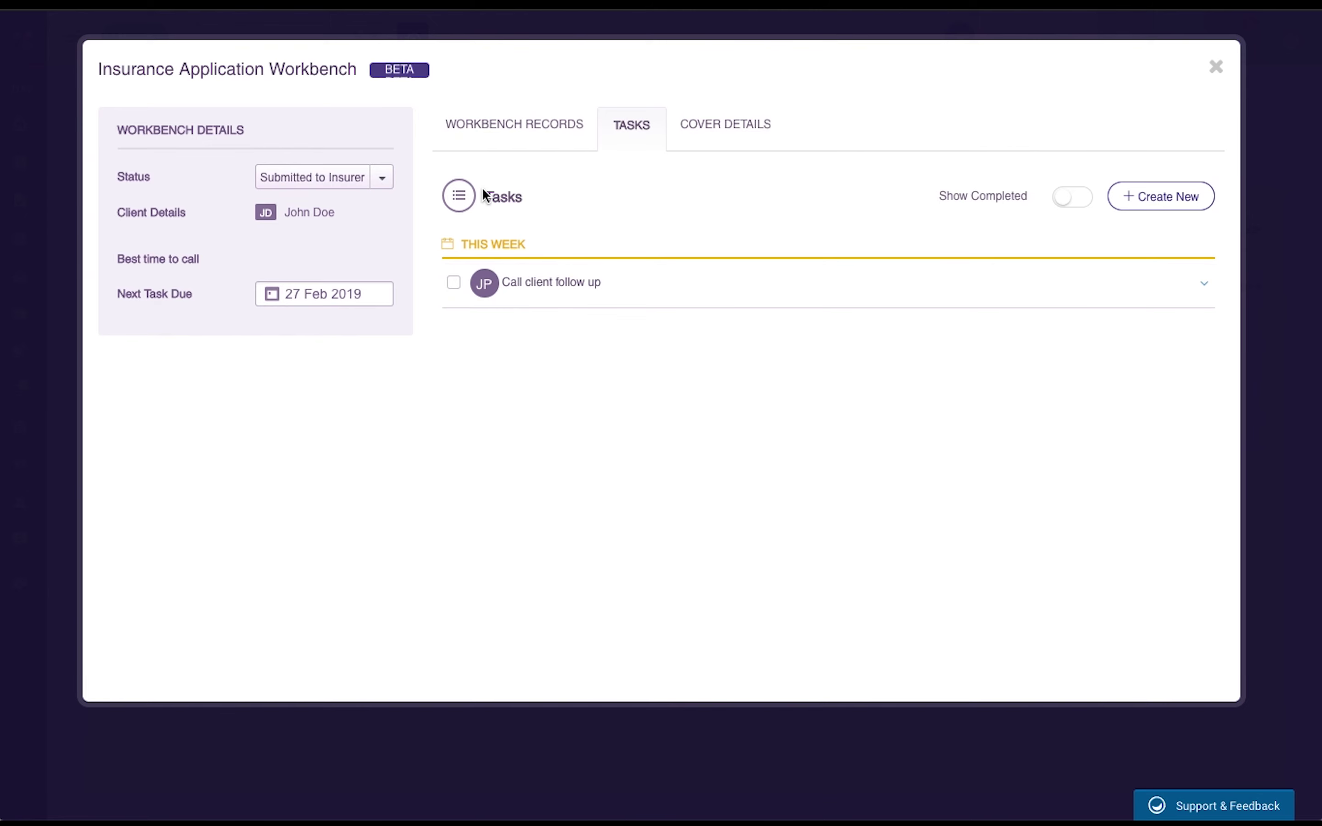
pyautogui.click(508, 143)
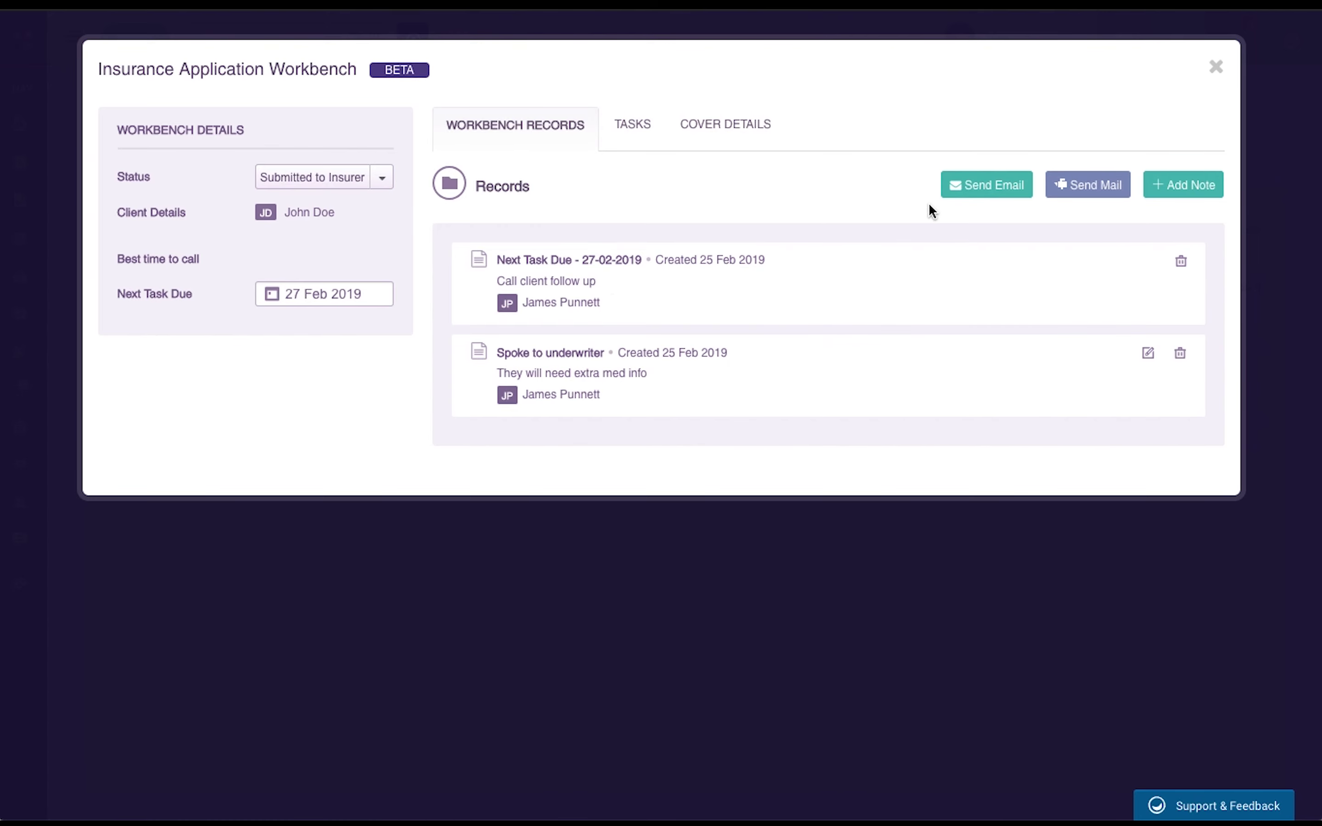
# Set the Life Cover benefit's current cover amount to 650,000 in the cover details, save the change, and close the workbench.
pyautogui.click(749, 127)
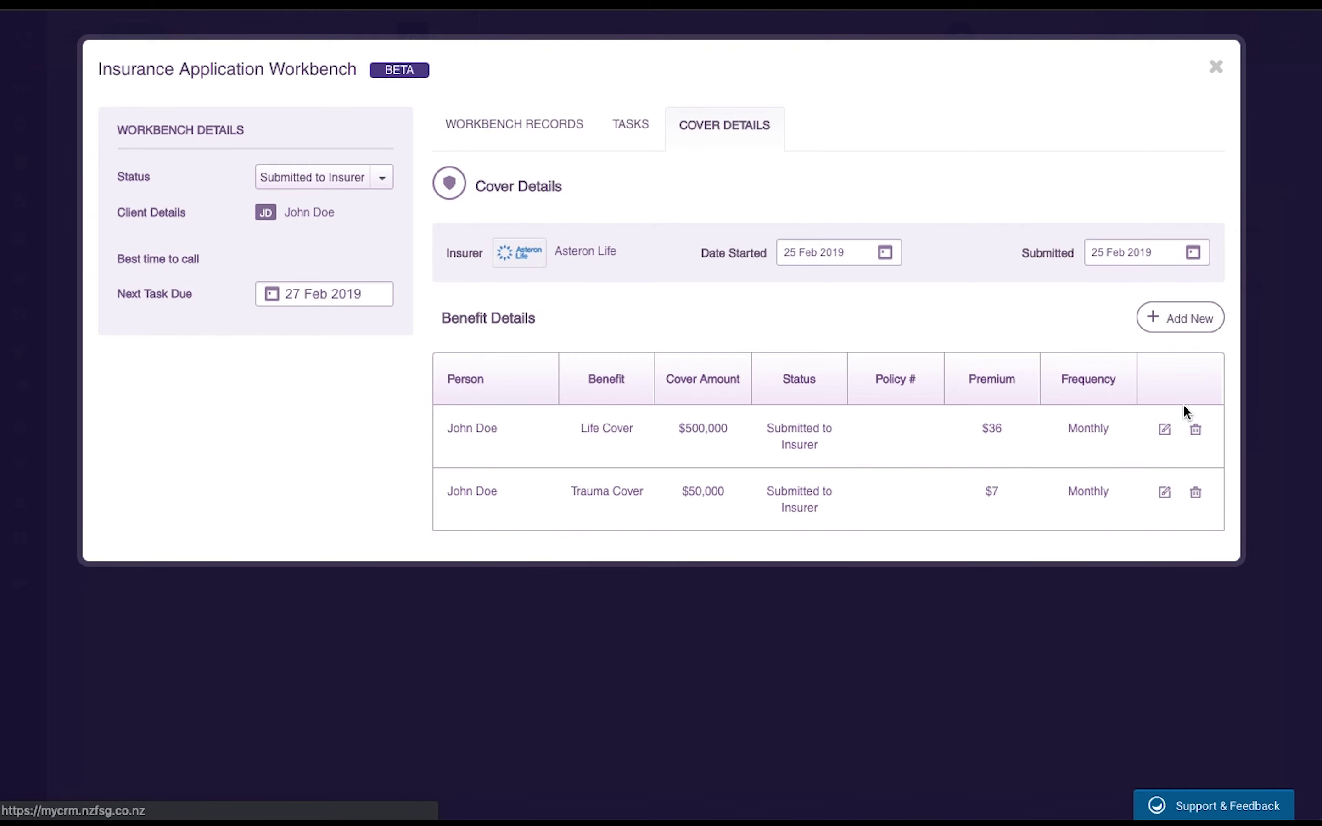
pyautogui.click(1164, 429)
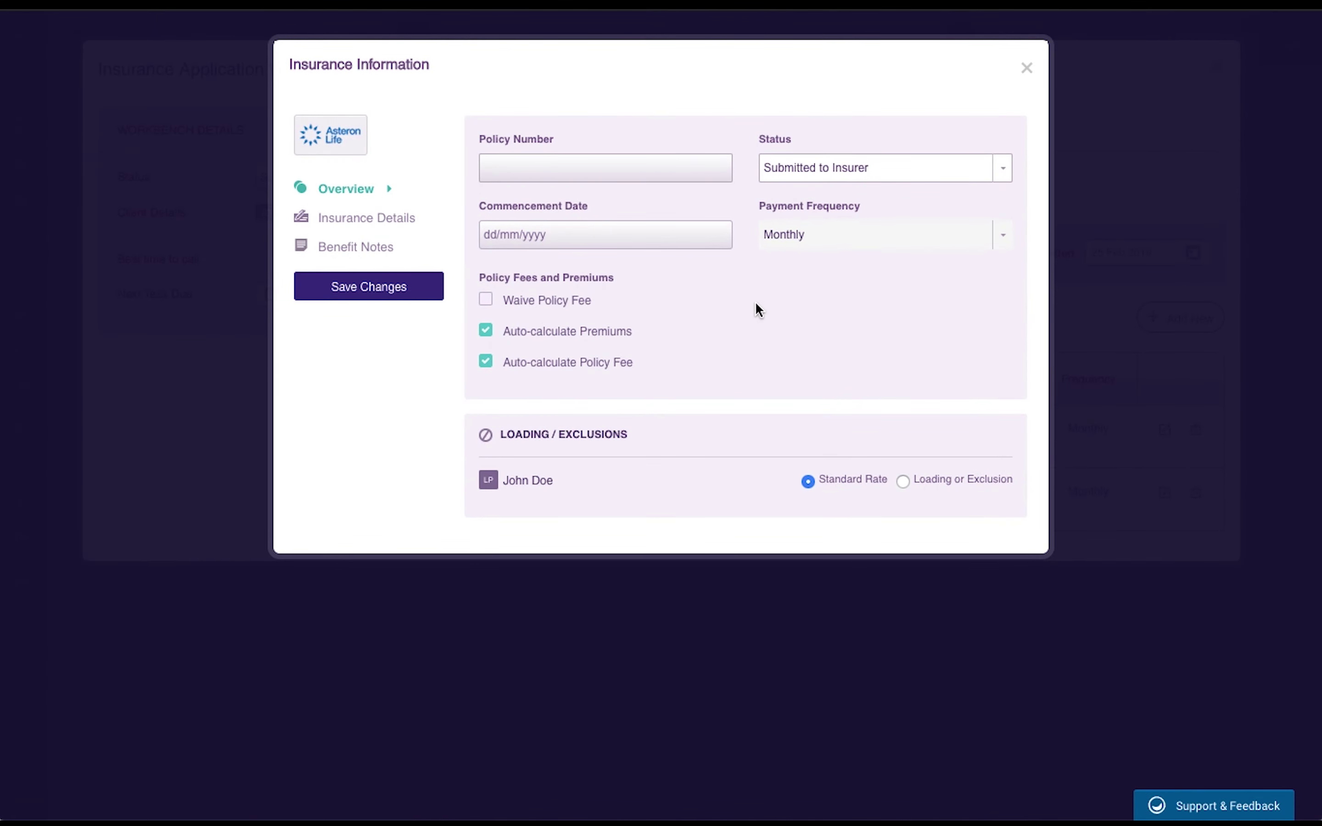
pyautogui.click(339, 247)
pyautogui.click(345, 215)
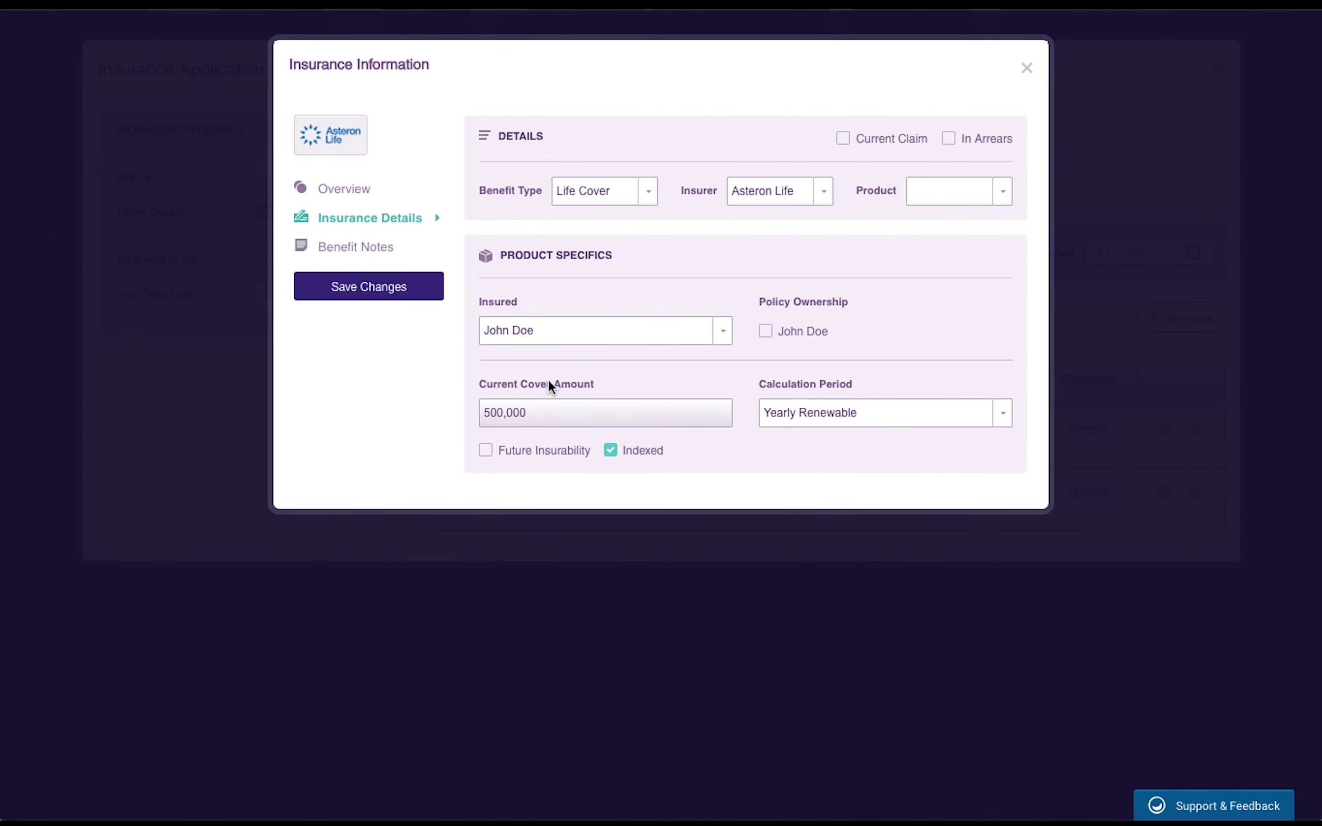
pyautogui.click(538, 414)
pyautogui.hotkey('ctrl', 'a')
pyautogui.write('65,000')
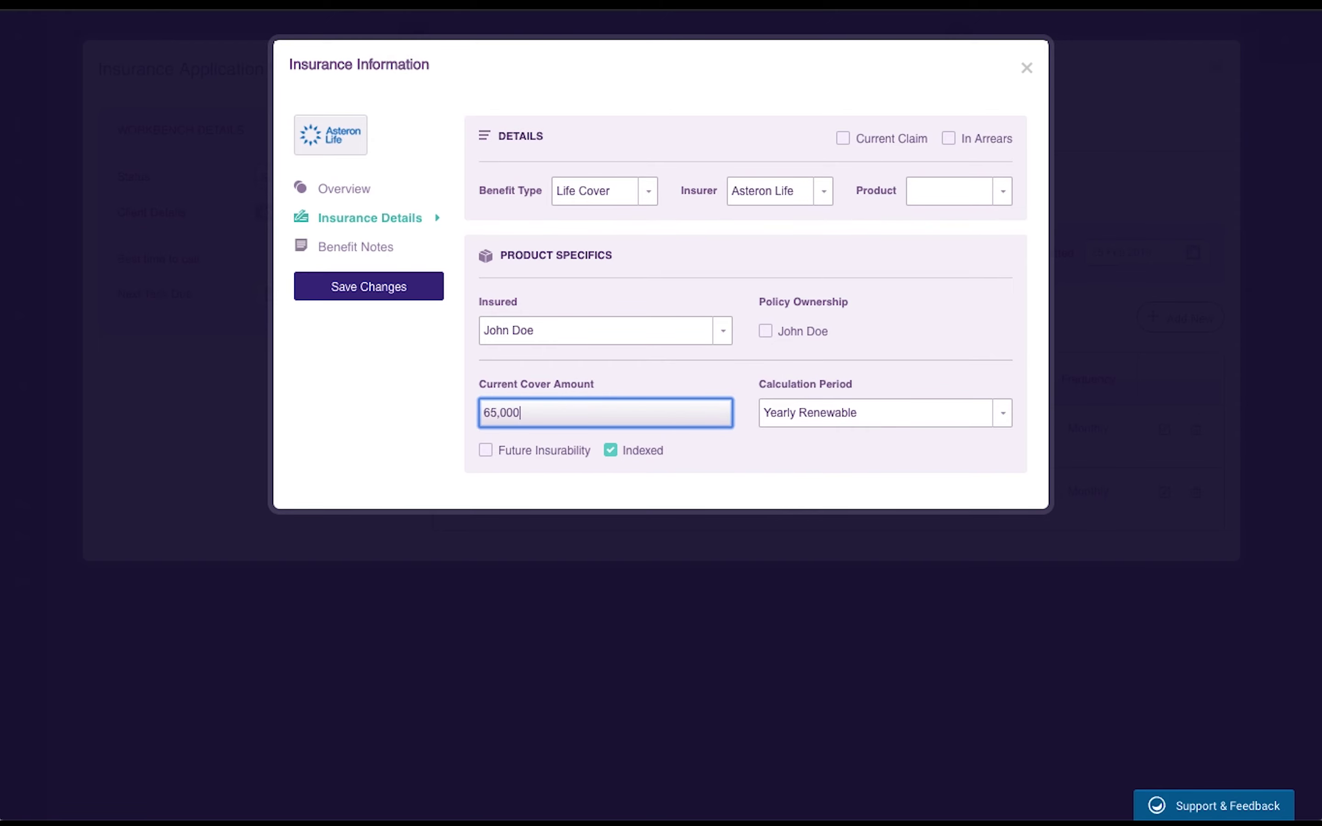
pyautogui.click(363, 301)
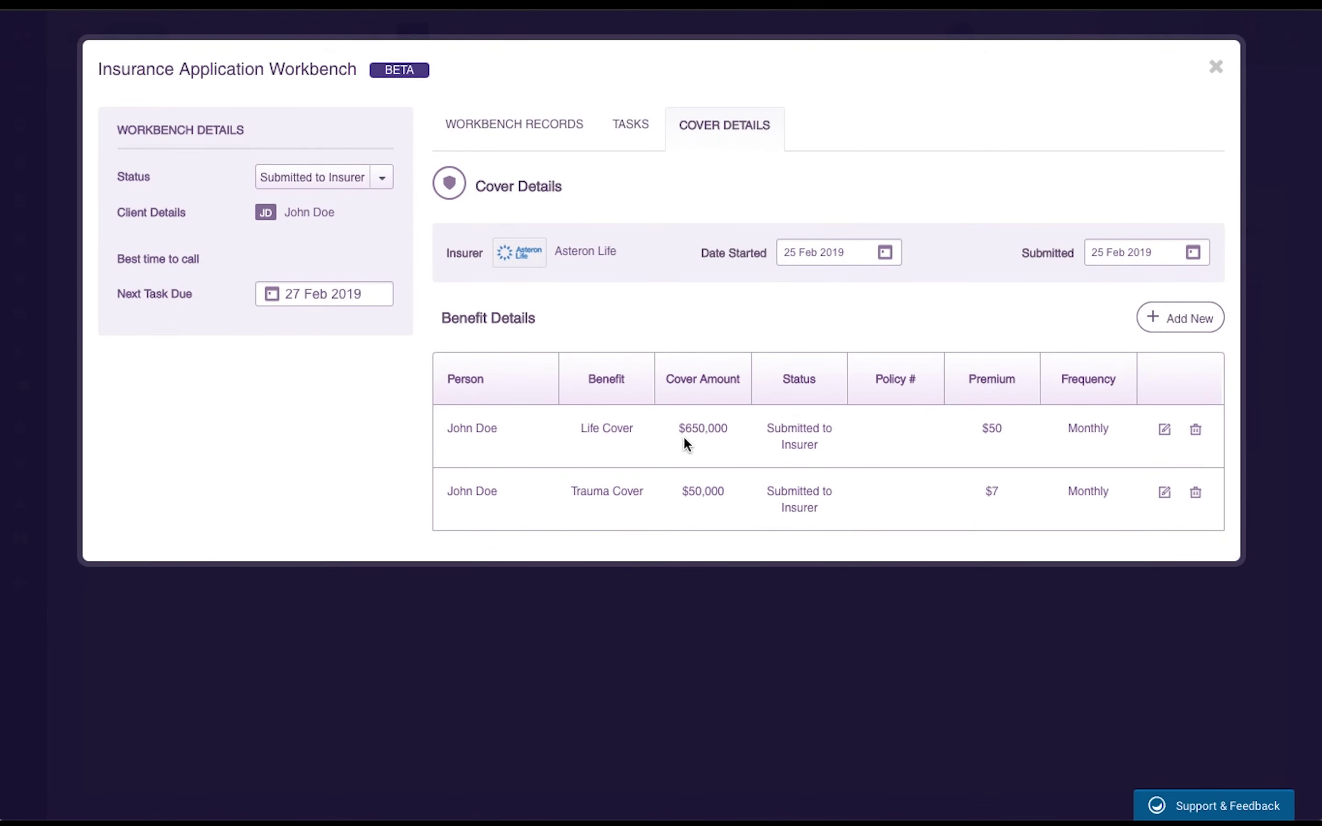
pyautogui.click(1218, 69)
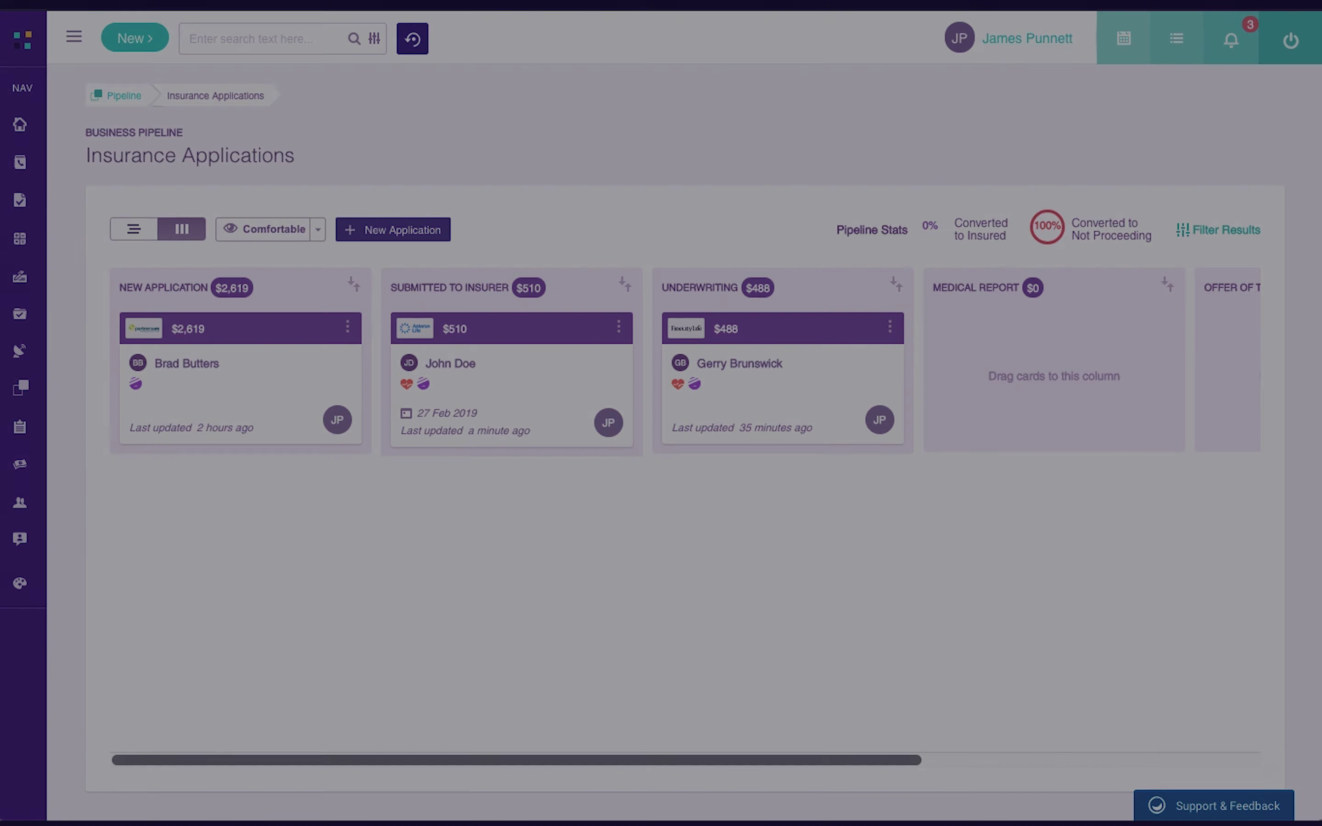